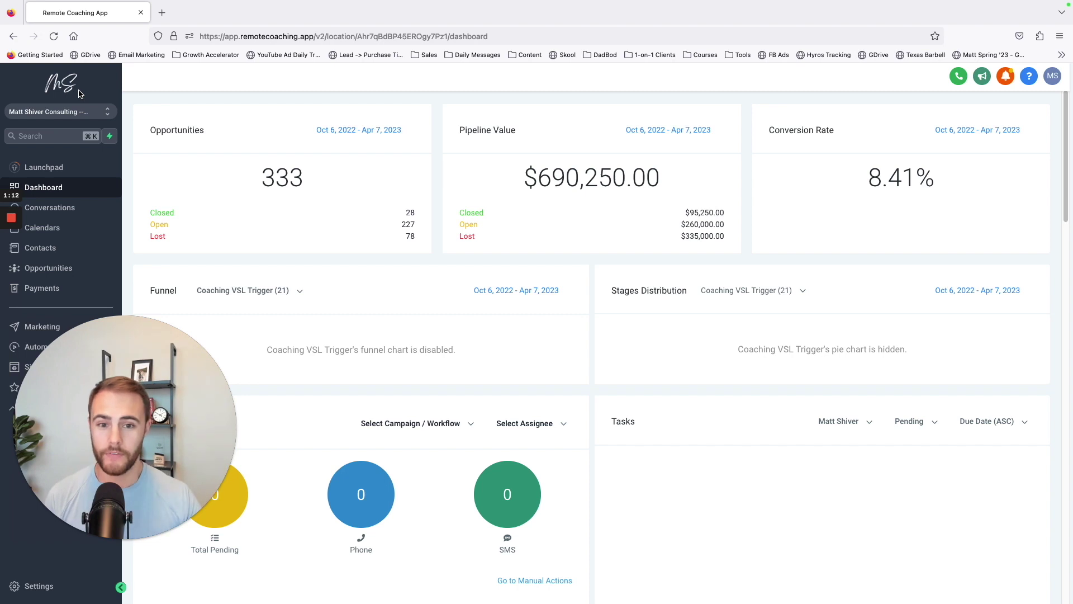
Step: Scroll through the dashboard report widgets to review them
drag(131, 395, 665, 89)
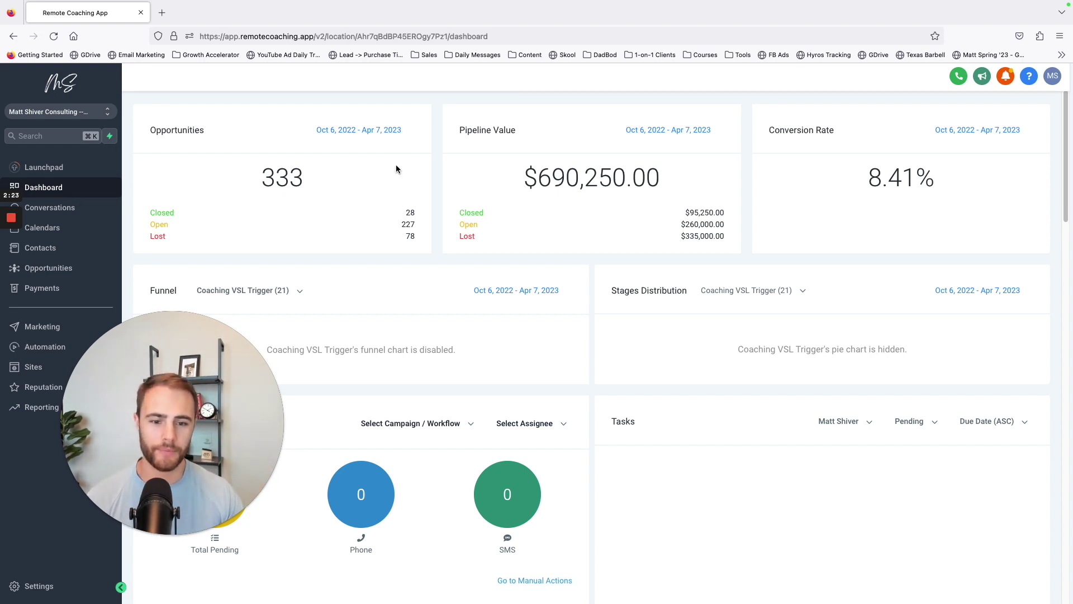
scroll(597, 344, down, 4)
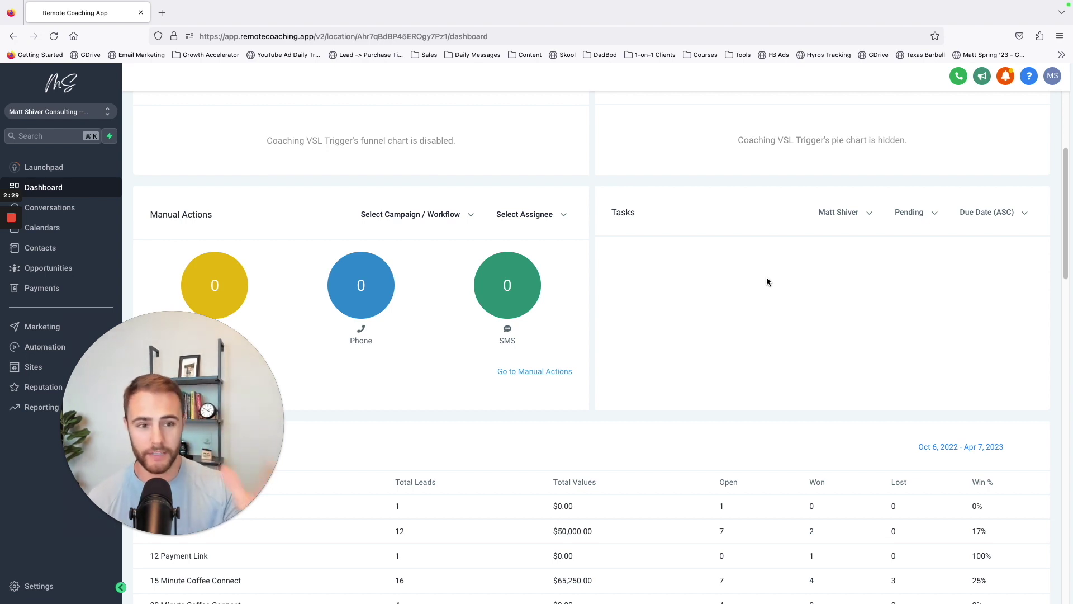
scroll(584, 260, up, 1)
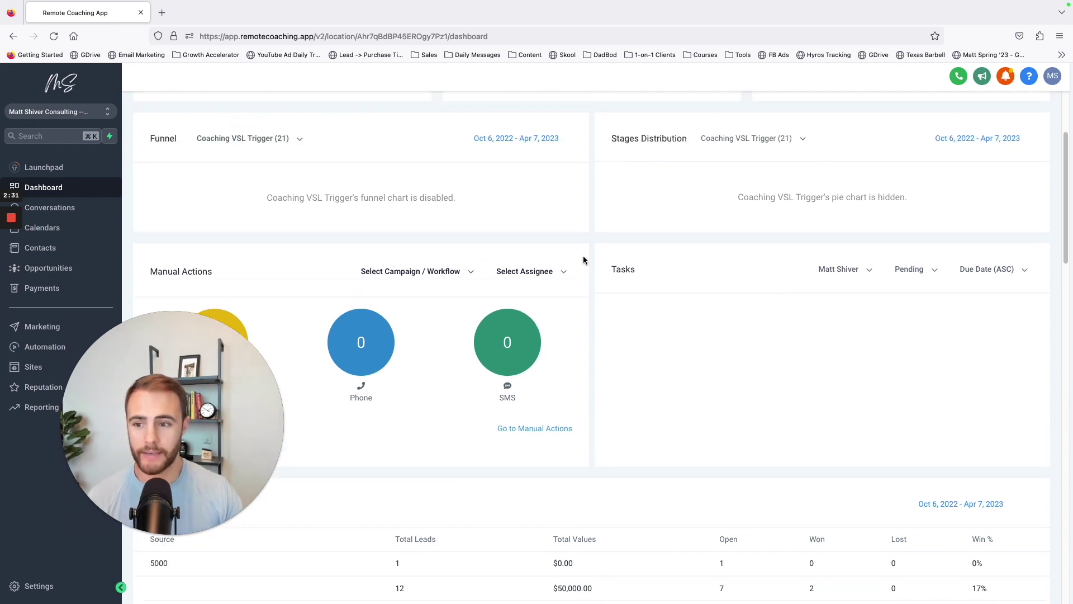
Step: Open the Conversations inbox and scroll through the Unread messages
click(87, 213)
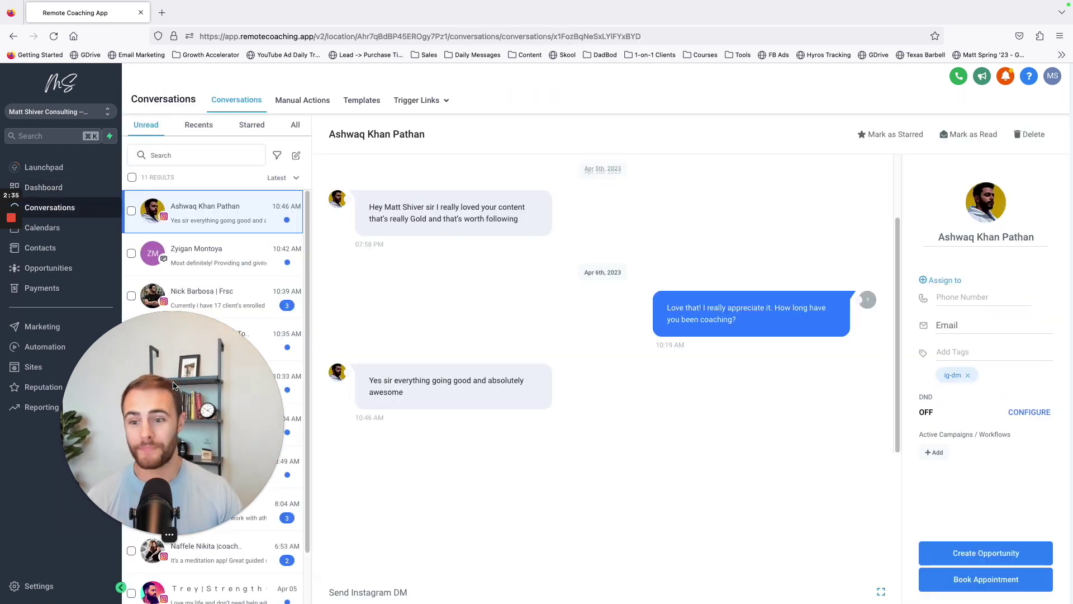
drag(184, 381, 644, 101)
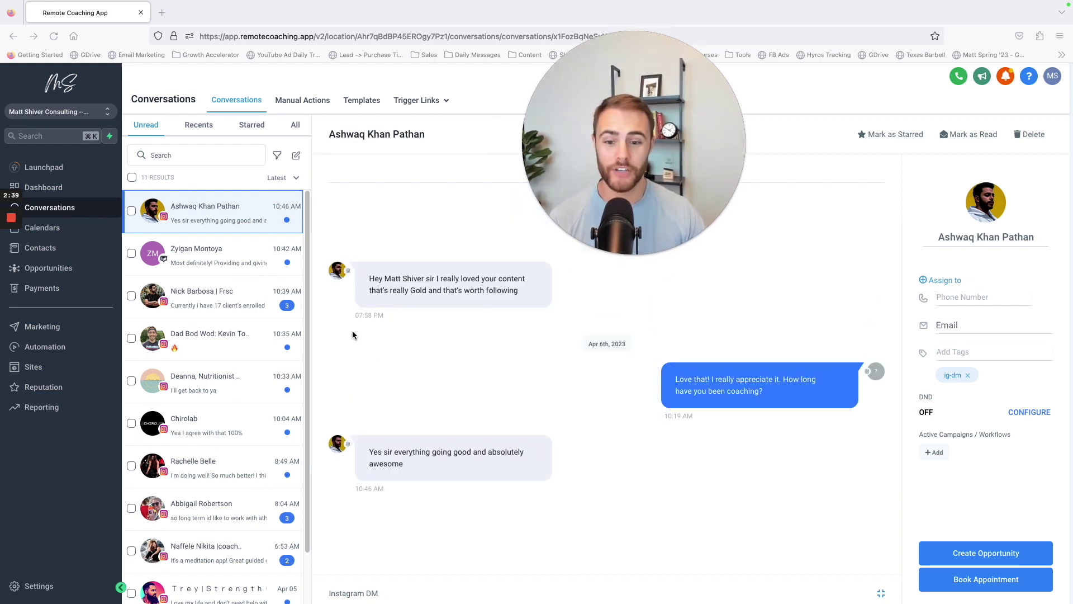
scroll(229, 343, down, 2)
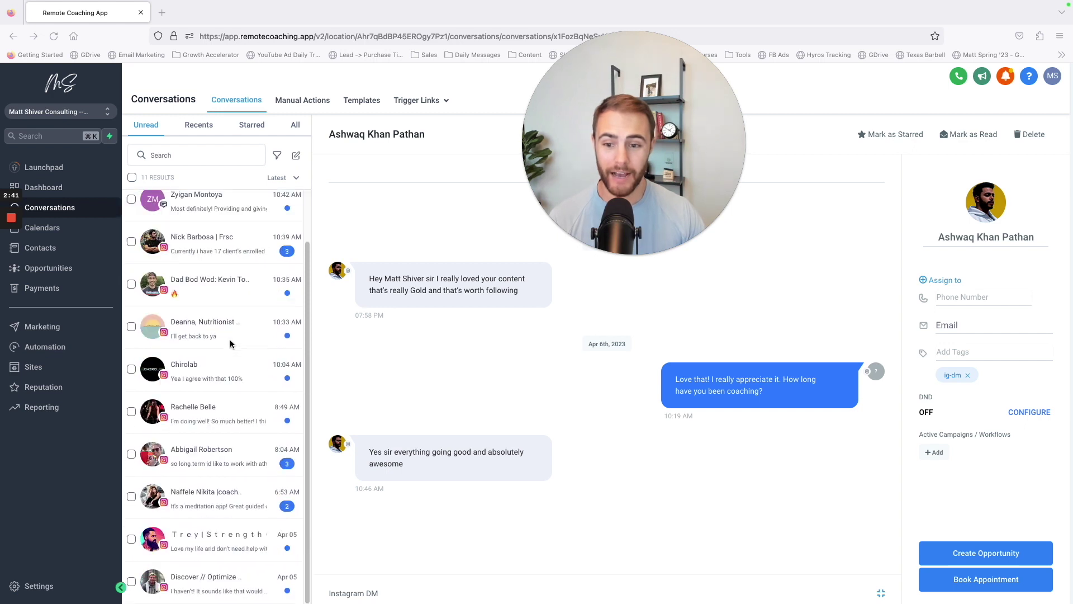
scroll(230, 339, up, 2)
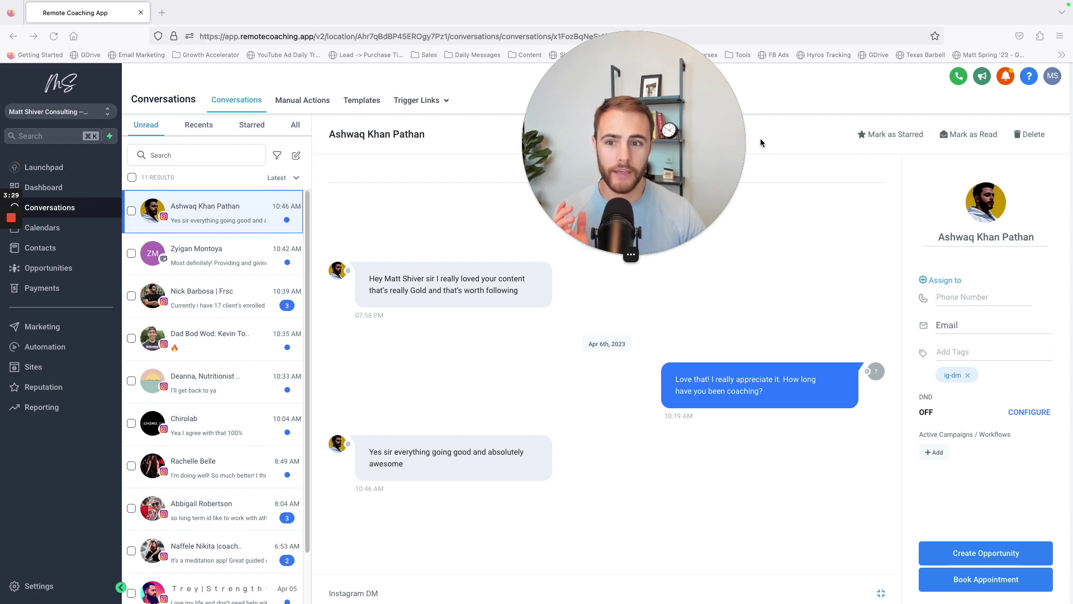
Step: Check the Starred conversations, return to Unread, and open the weekly Calendars view
click(249, 127)
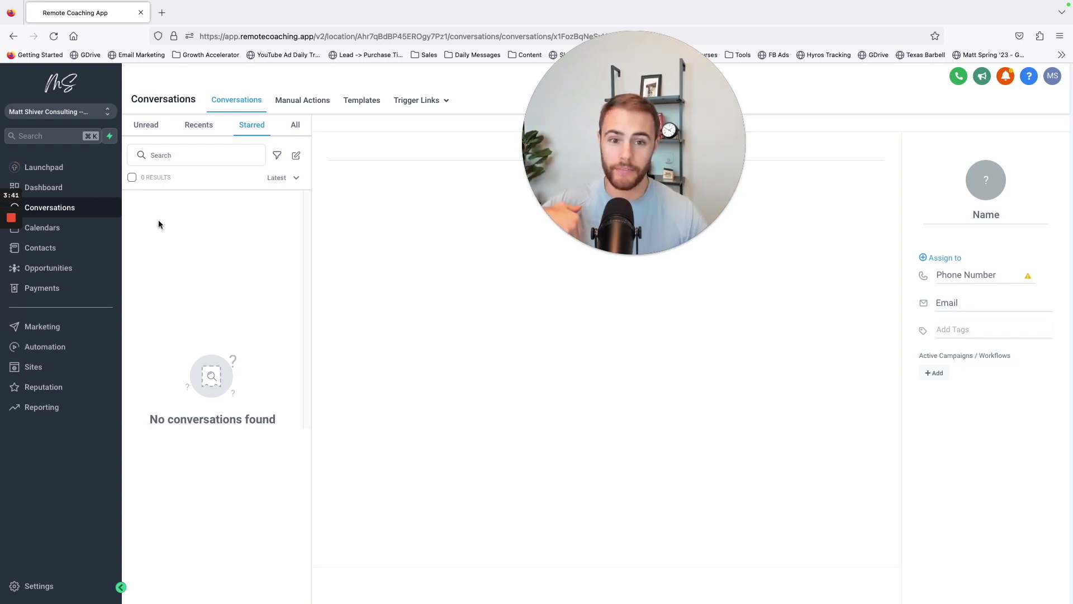
click(137, 129)
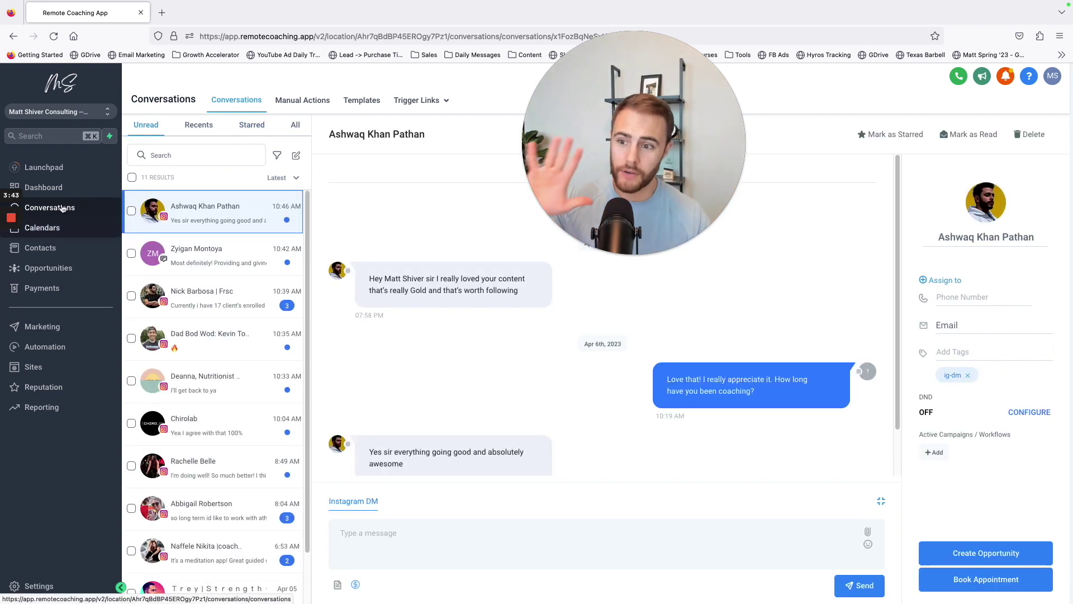
click(58, 235)
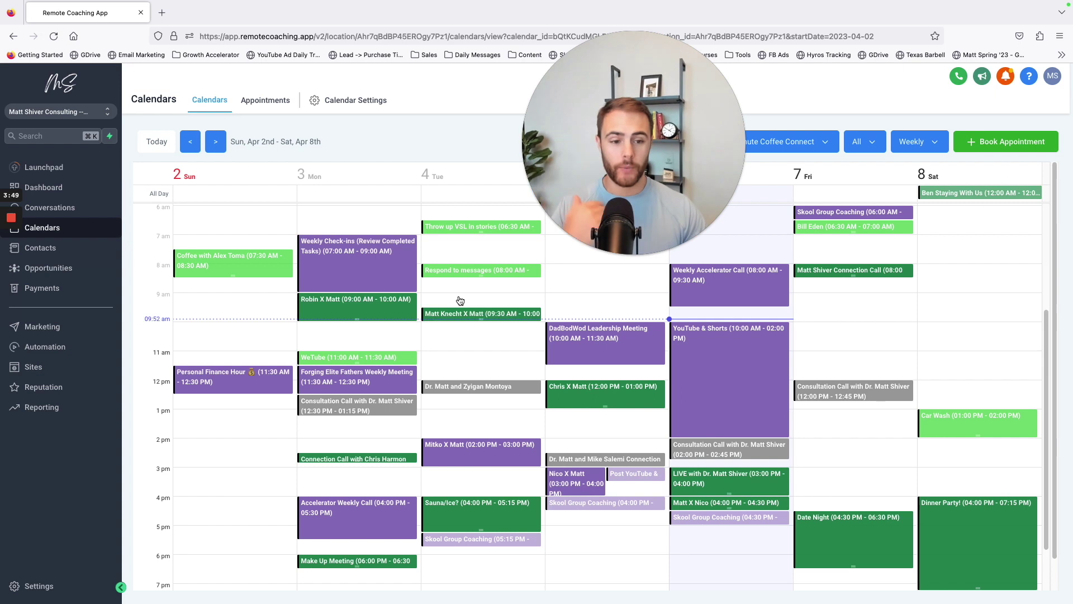
click(369, 98)
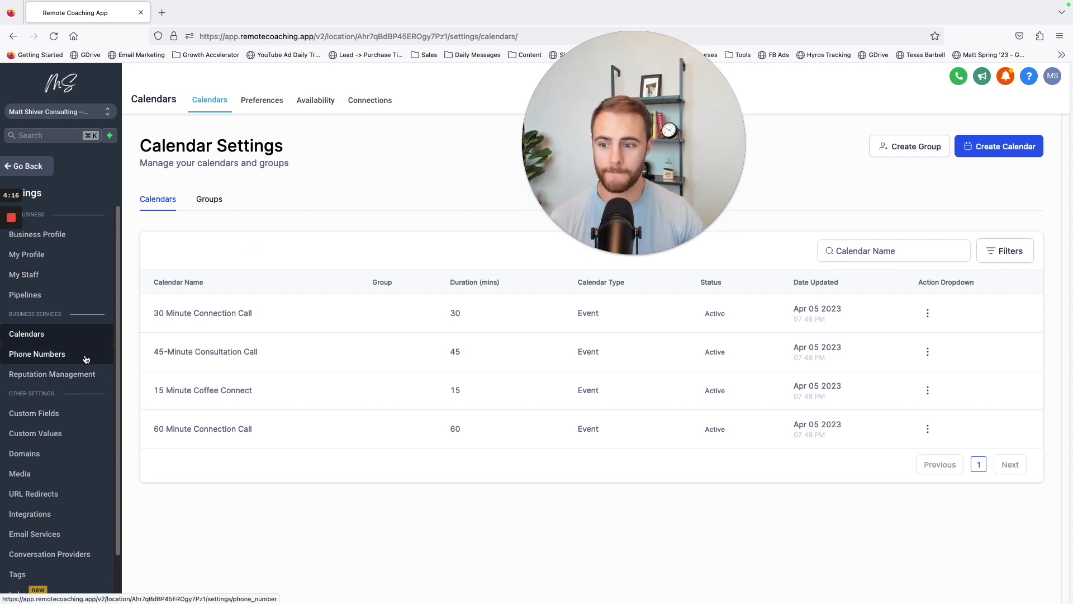
click(58, 362)
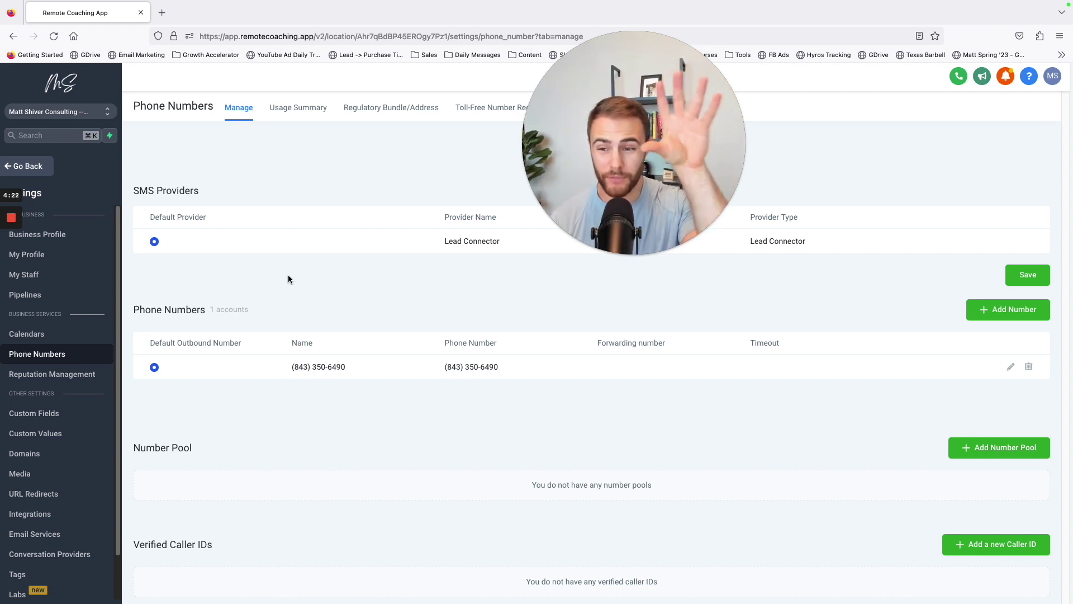
click(27, 337)
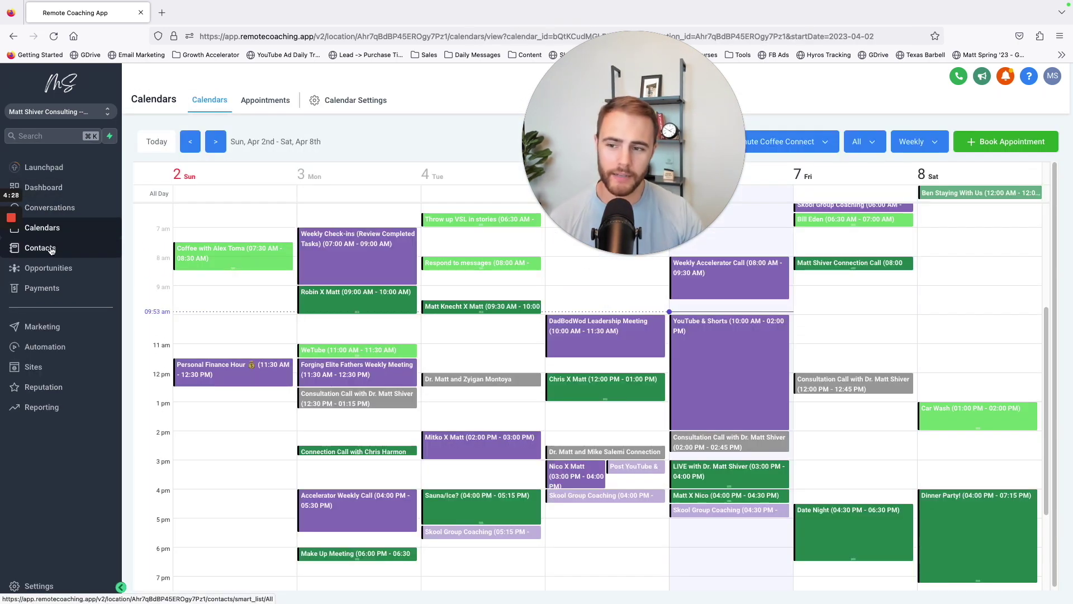
Step: Go through Contacts to the Opportunities Kanban board, with stages from Lead to Long Term Nurture
click(50, 250)
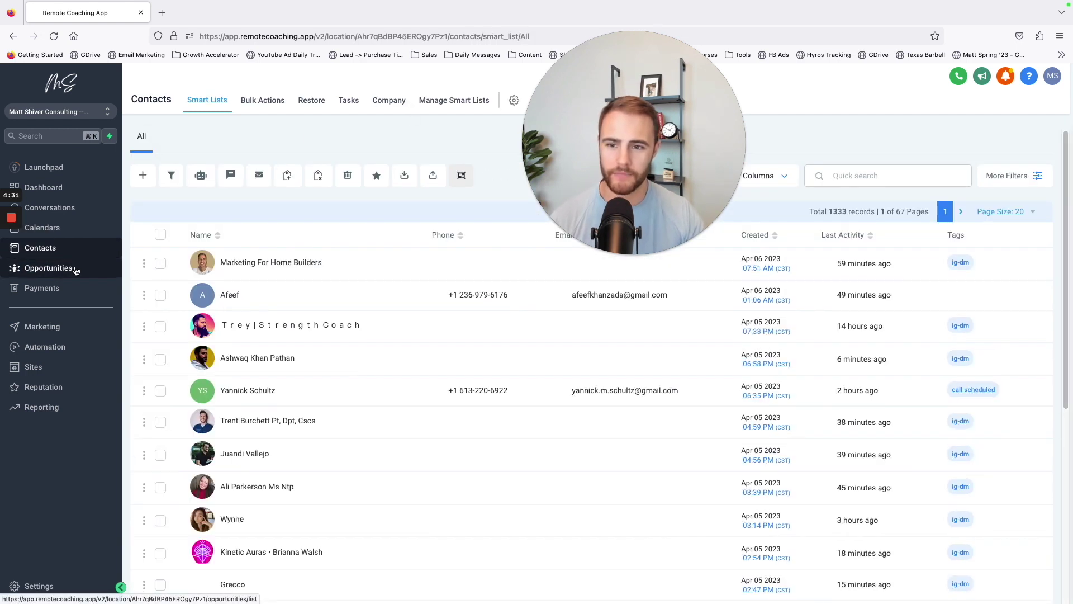
click(79, 268)
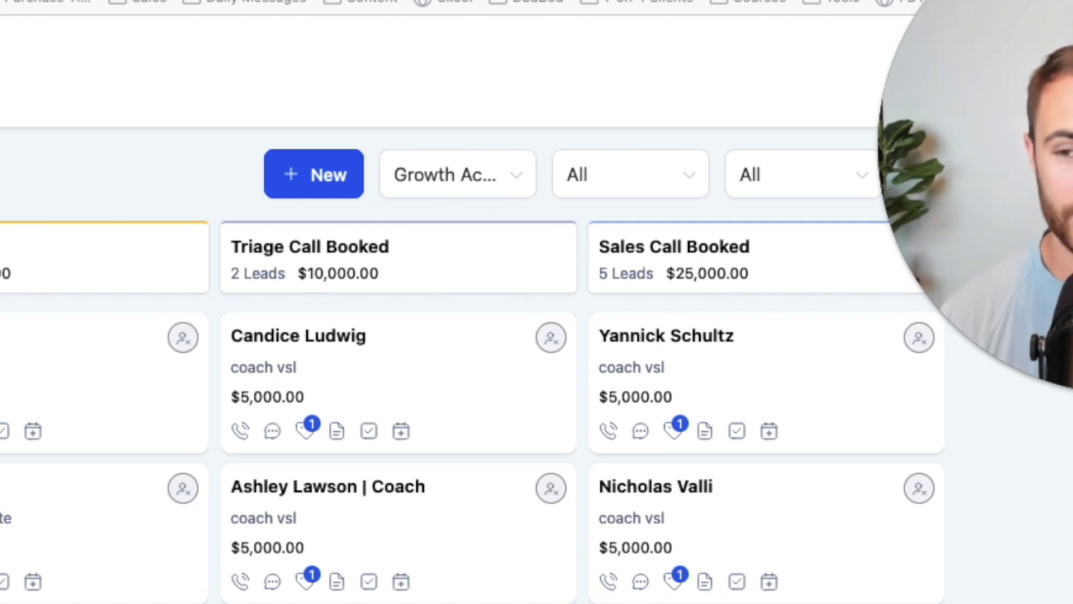
Step: Scroll across the pipeline stages and back to Lead, then open a lead's contact record
drag(1006, 140, 88, 110)
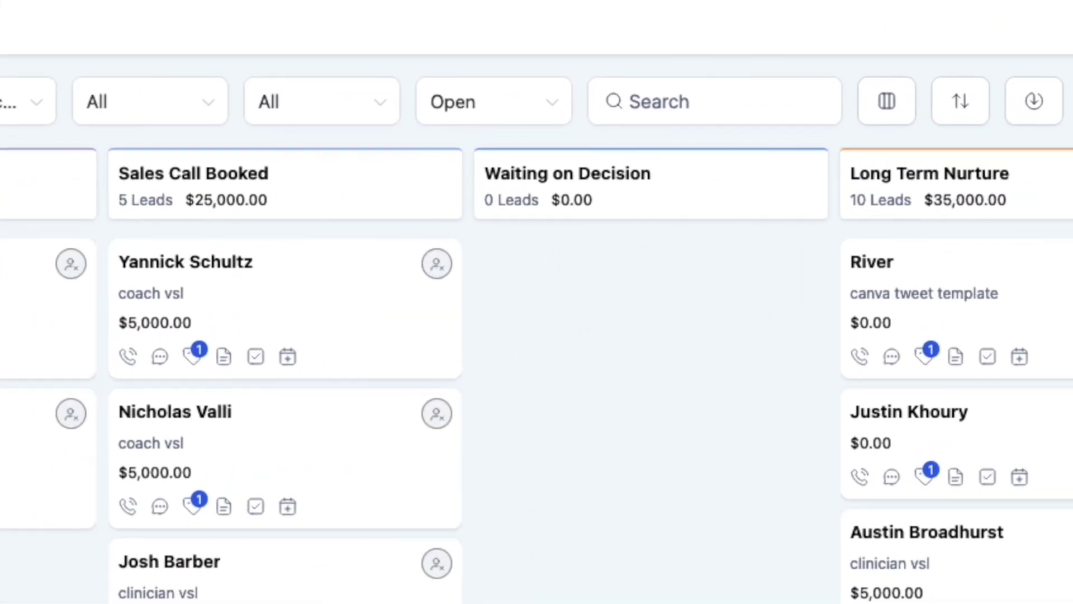
scroll(536, 375, right, 3)
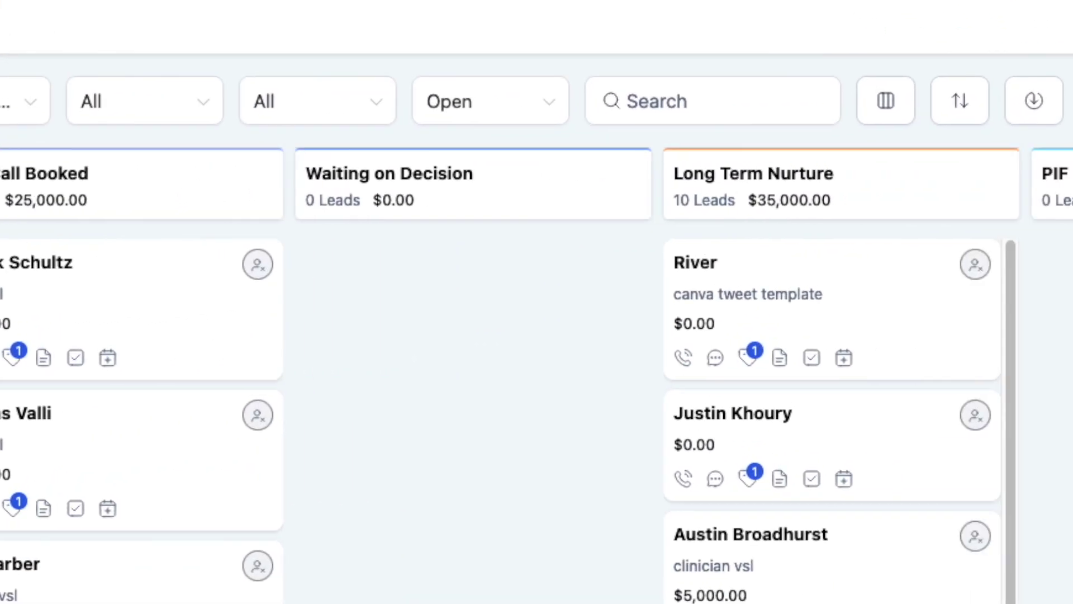
scroll(537, 375, right, 2)
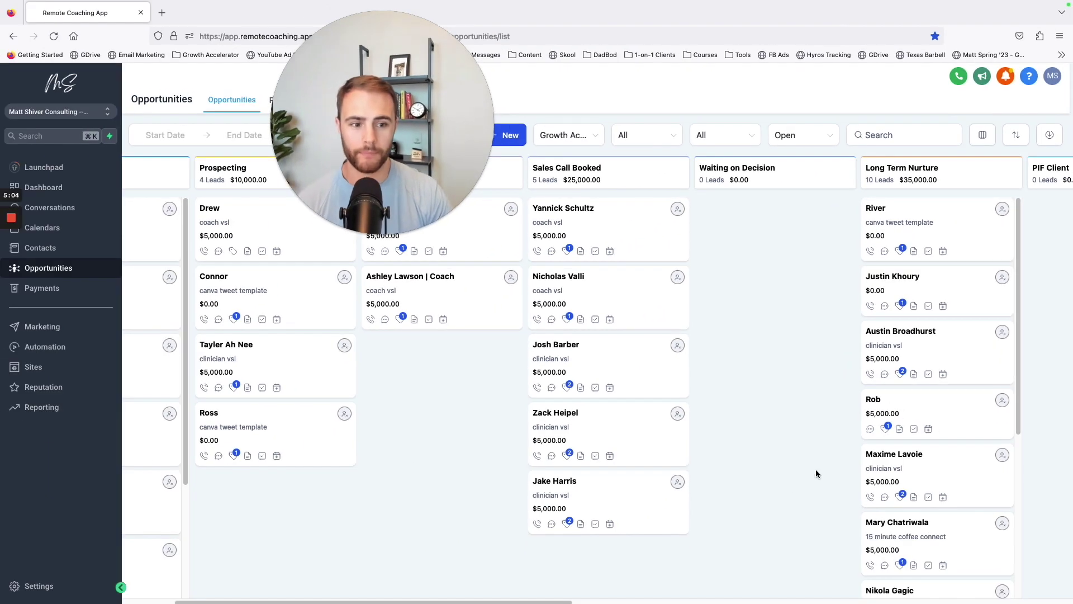
drag(554, 602, 501, 602)
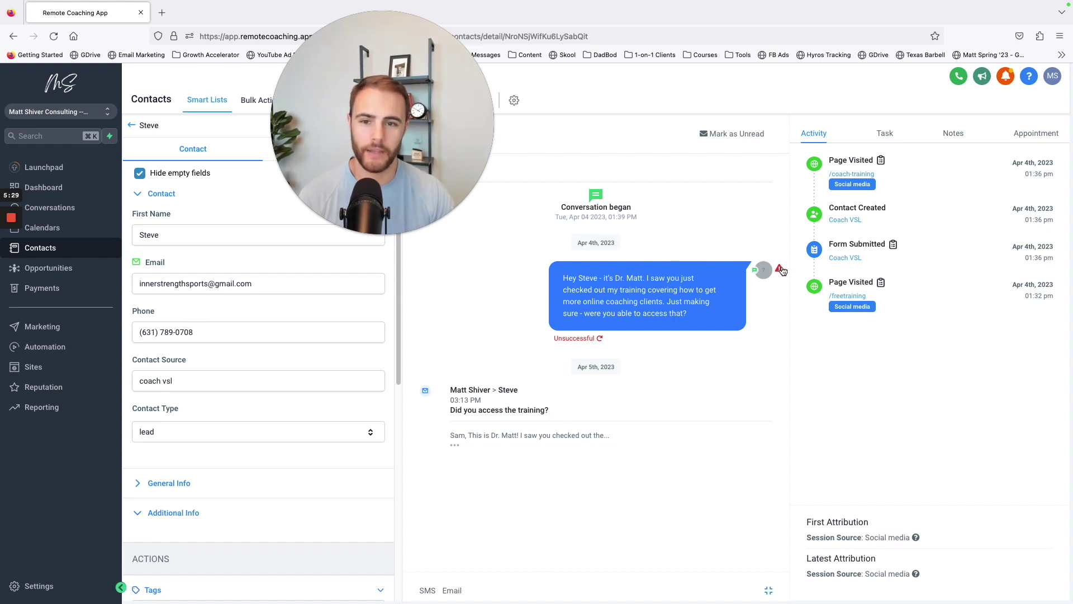
Step: Go back to the Opportunities board, where Lead holds 8 leads worth $40,000.00
mouse_move(779, 272)
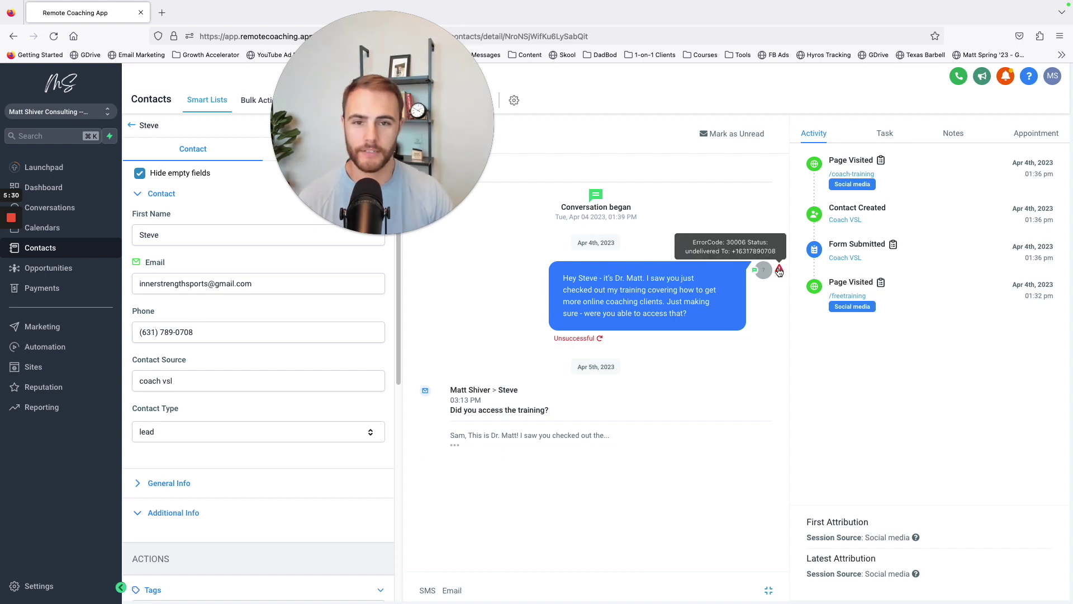
click(132, 126)
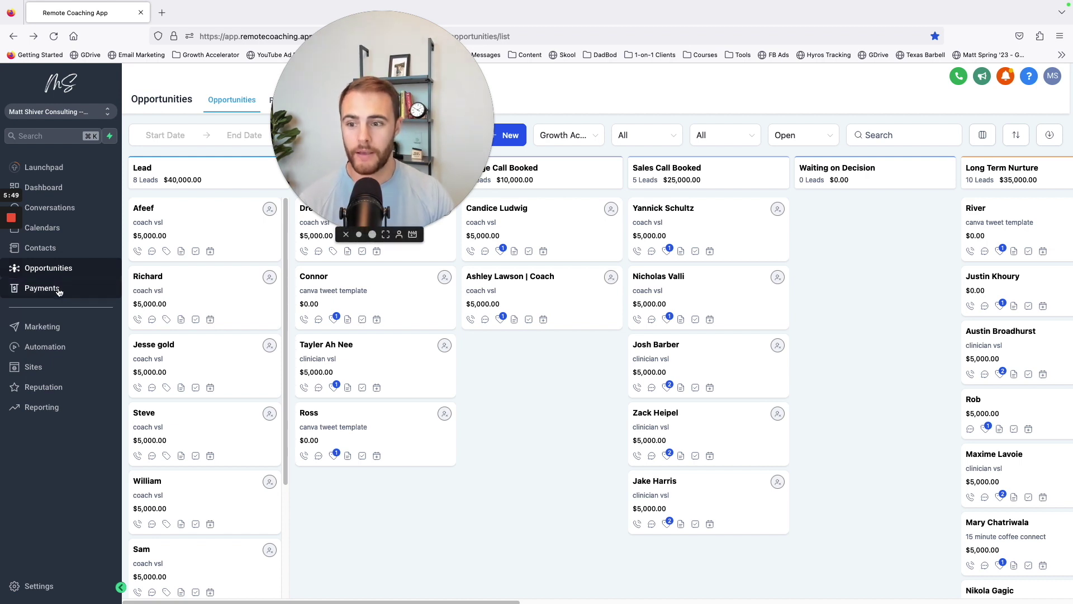
Step: Under Marketing > Automation, open the Calls Booked folder's 15 Minute Coffee Call Booked workflow
click(47, 331)
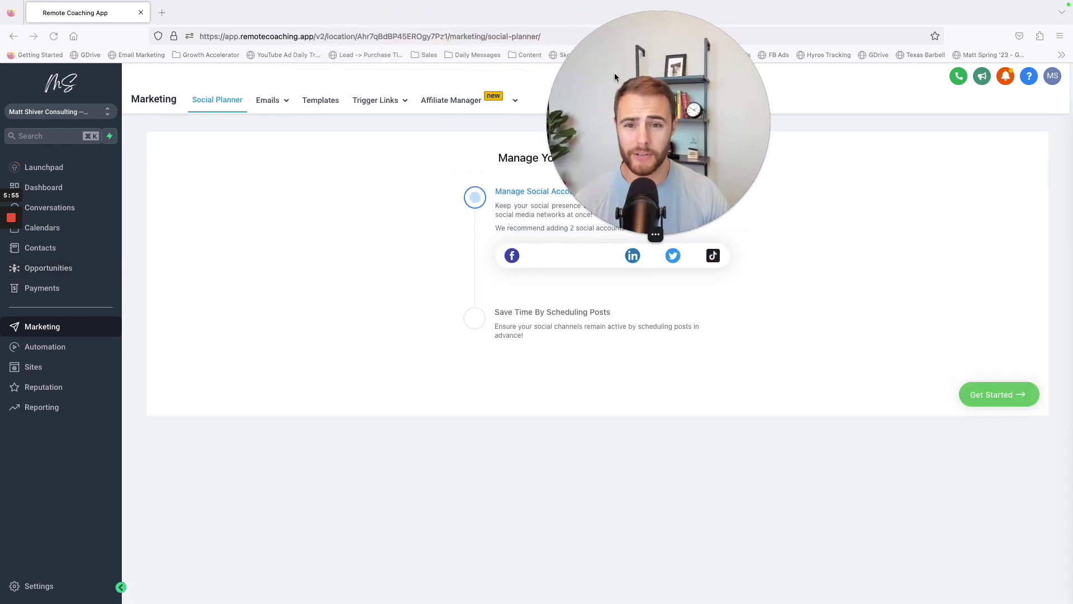
drag(615, 77, 453, 67)
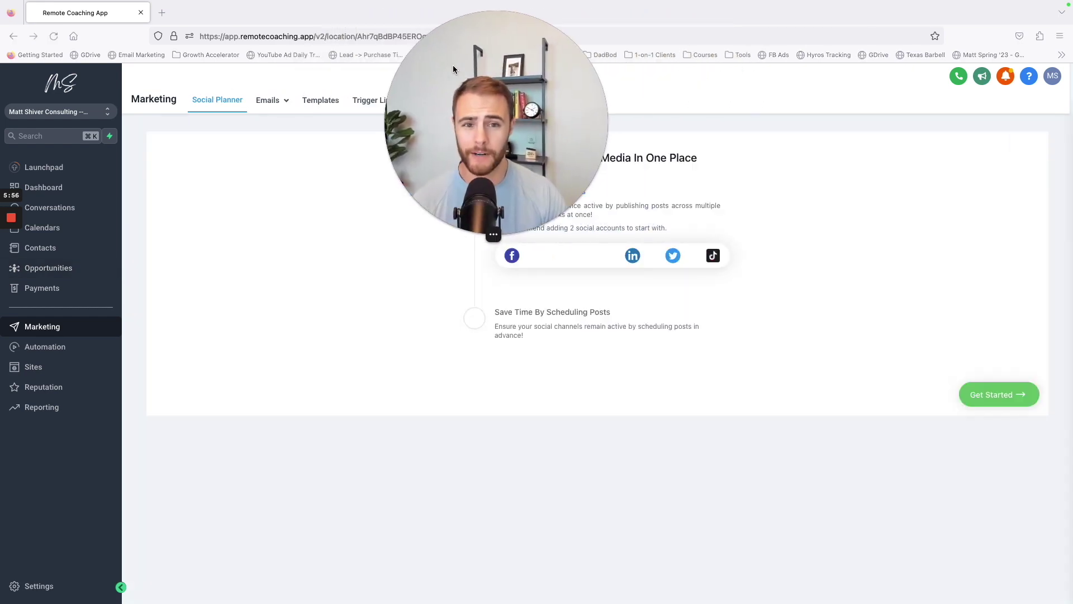
click(47, 347)
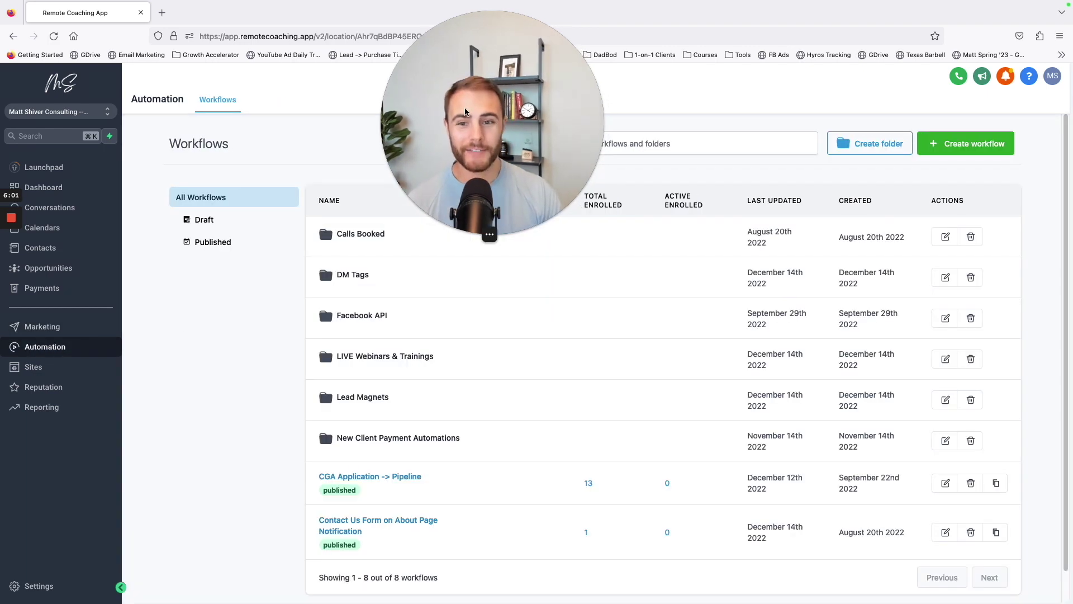
drag(465, 112, 228, 78)
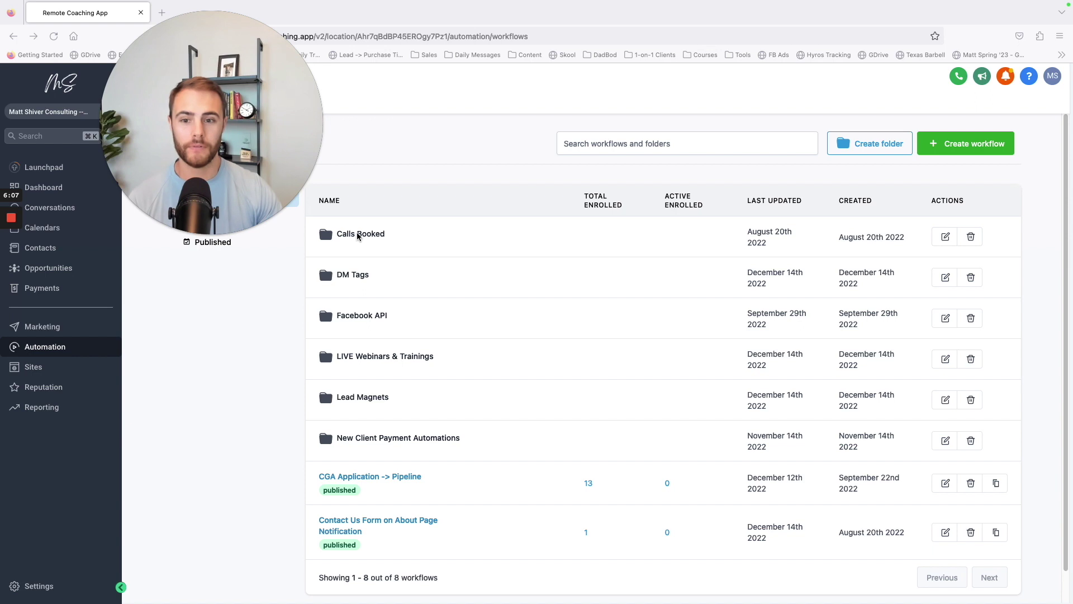
mouse_move(358, 235)
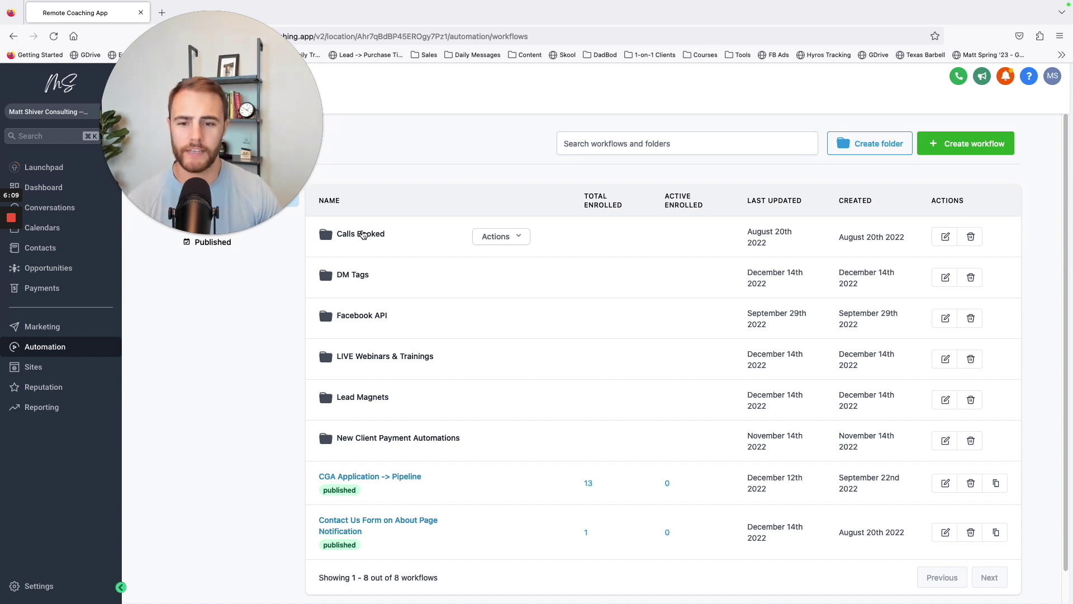
click(362, 235)
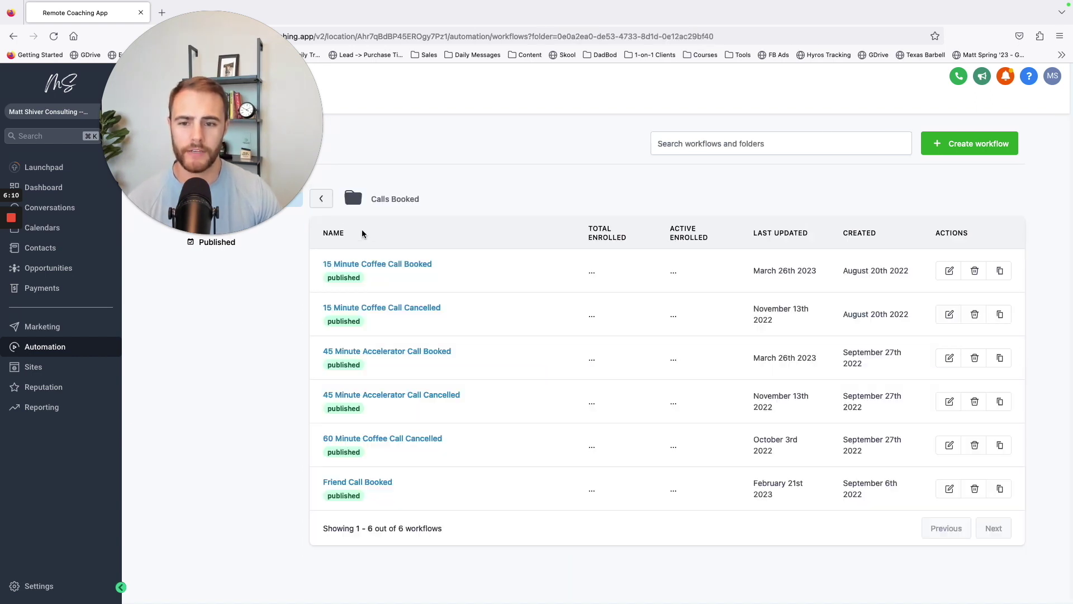
click(388, 267)
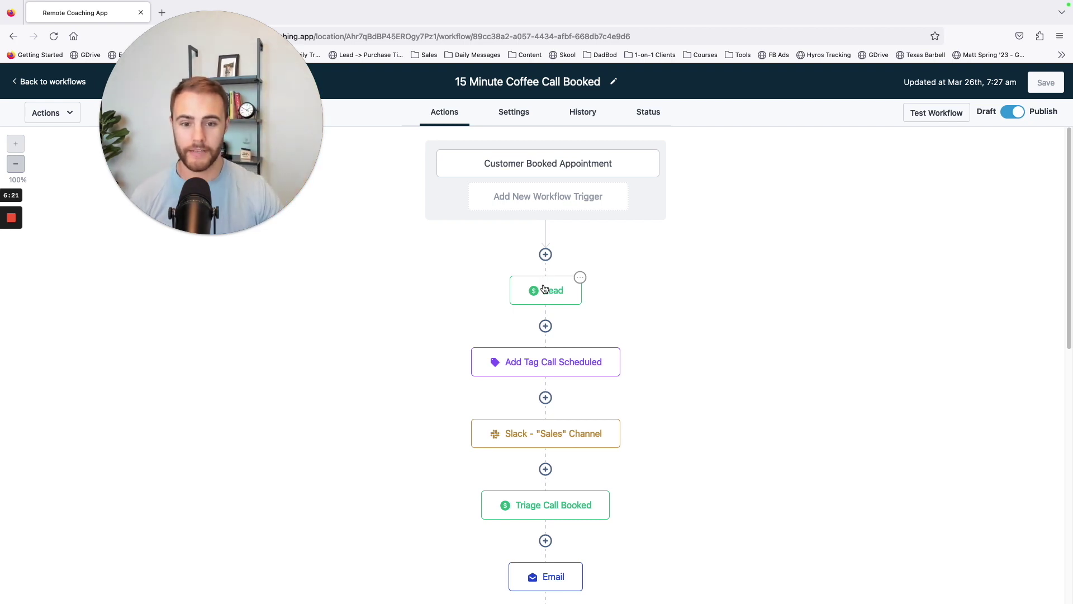
Step: Inspect the Slack sales-channel and email step settings, then go back to the Calls Booked list
click(529, 431)
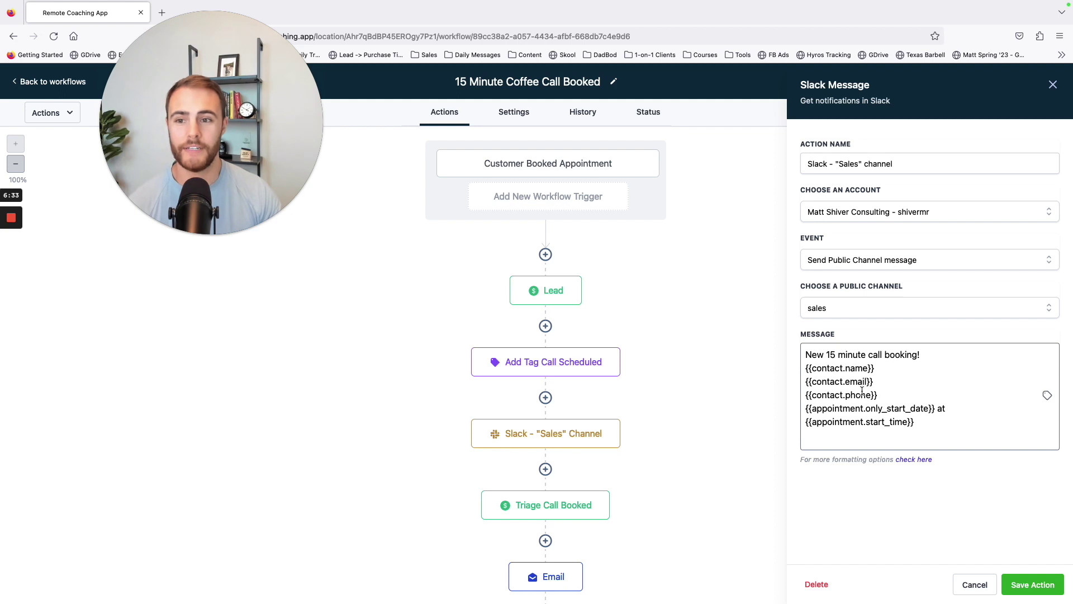
scroll(675, 336, down, 5)
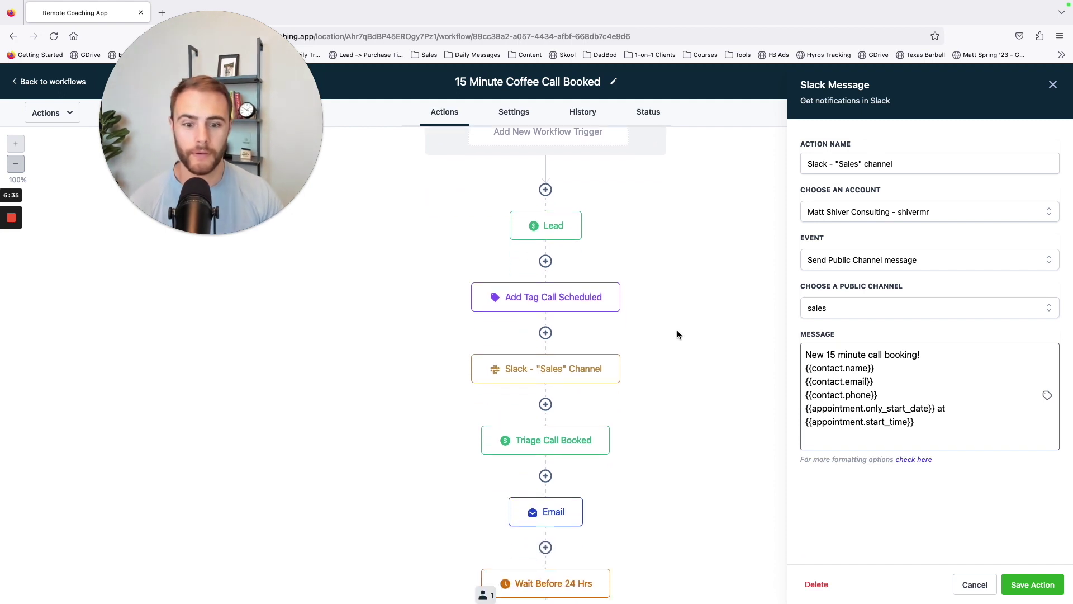
click(570, 429)
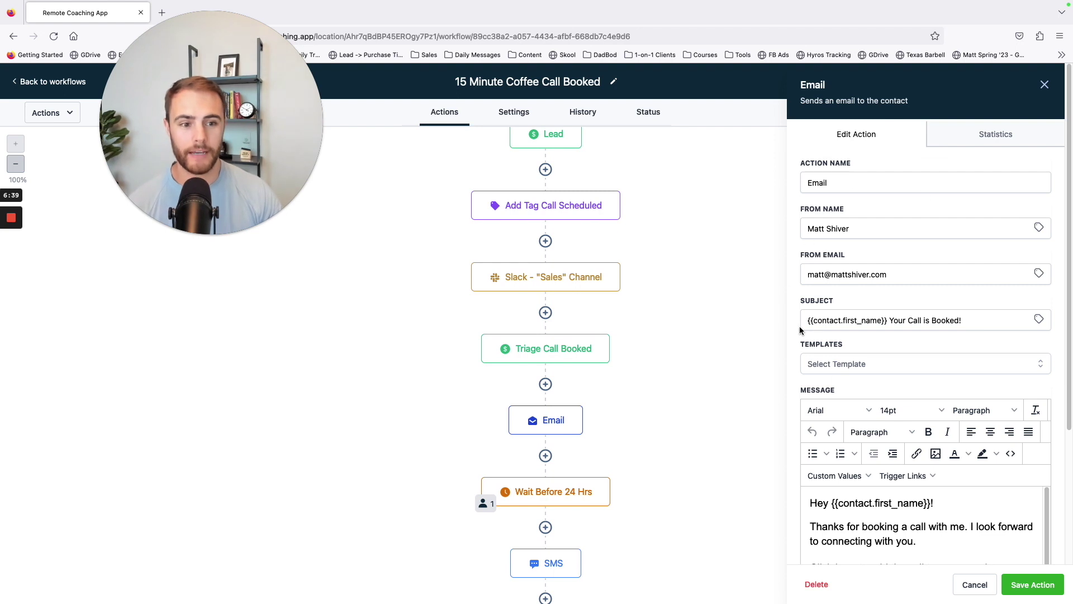
scroll(827, 392, down, 3)
scroll(854, 453, down, 3)
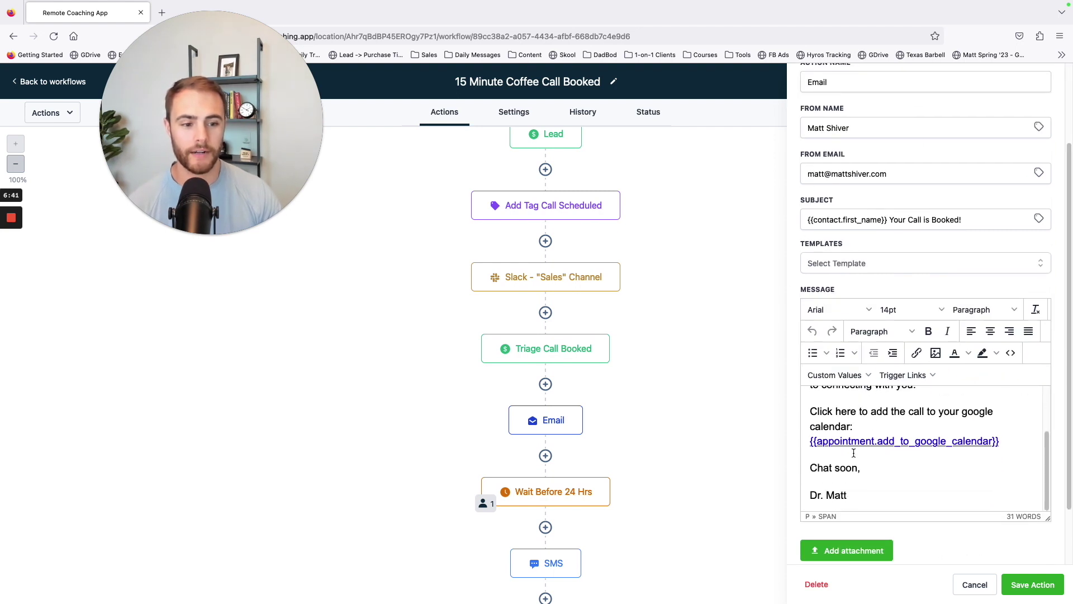
scroll(620, 442, down, 5)
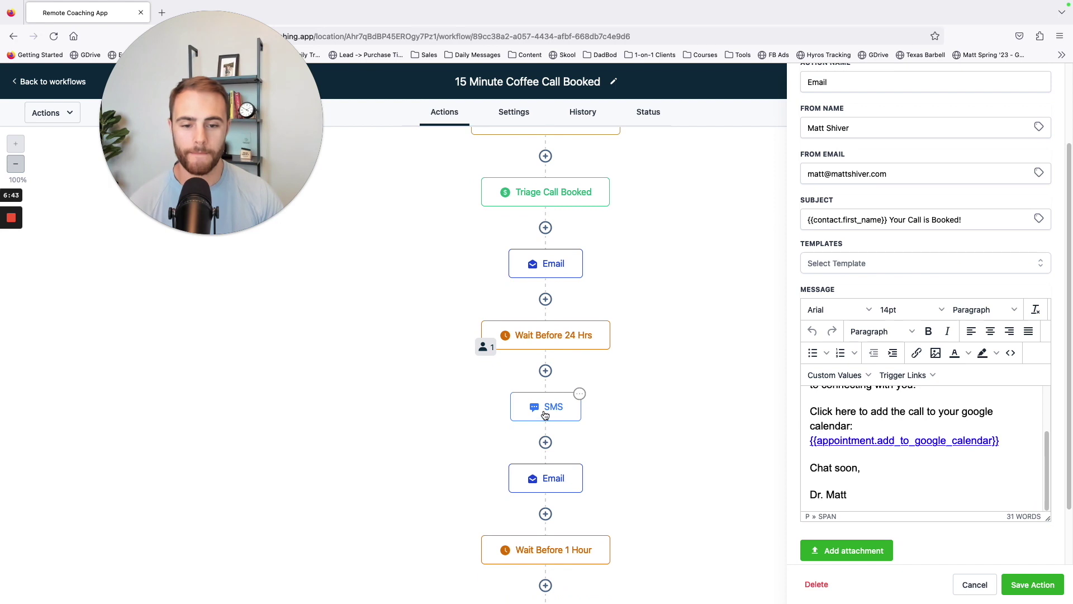
scroll(547, 414, down, 2)
scroll(545, 408, down, 10)
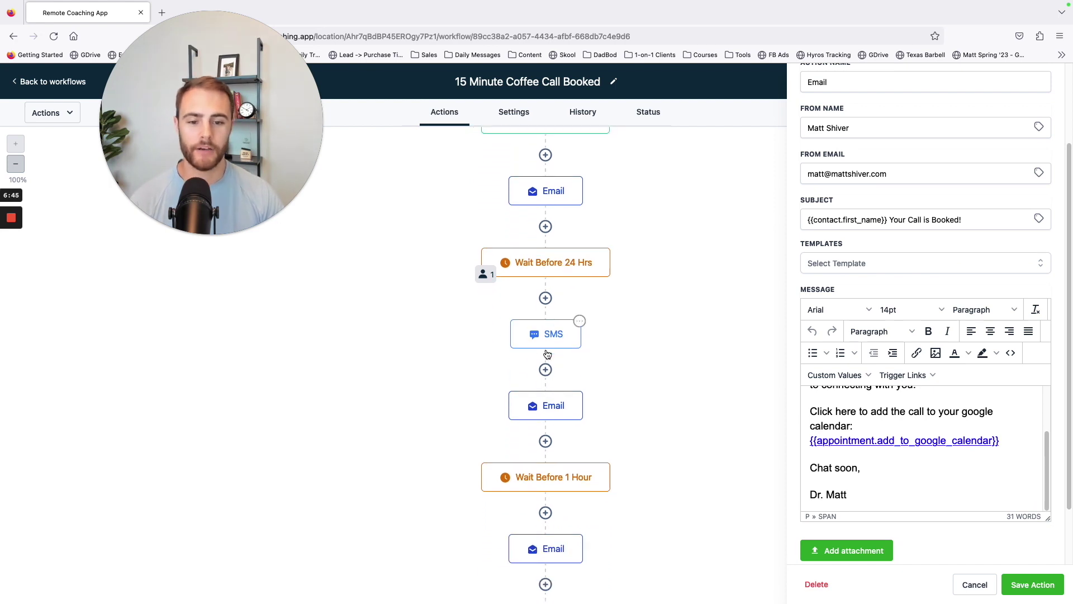
scroll(538, 426, up, 20)
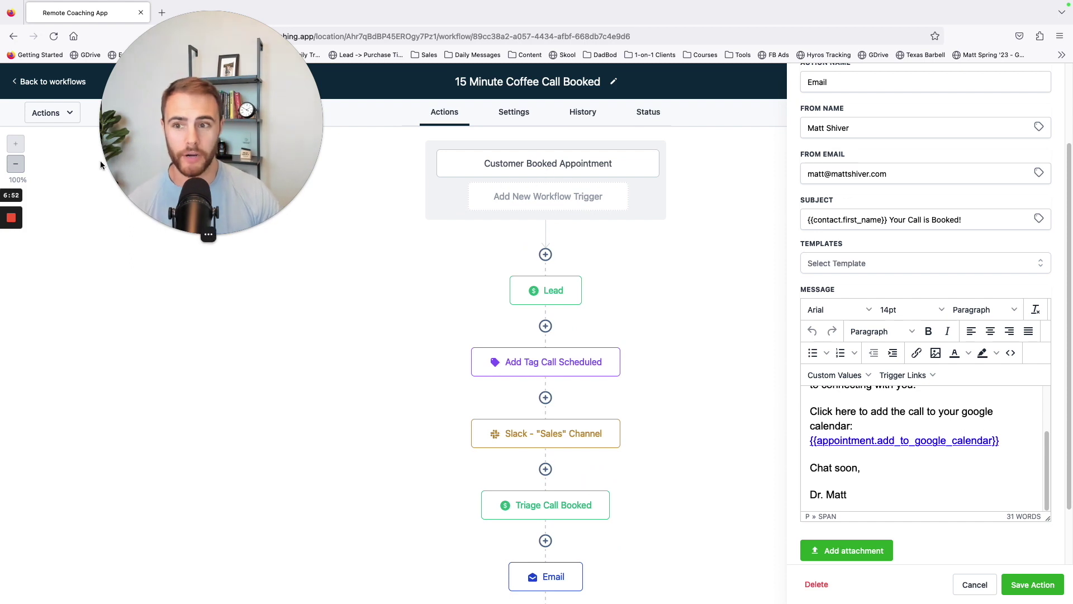
click(53, 82)
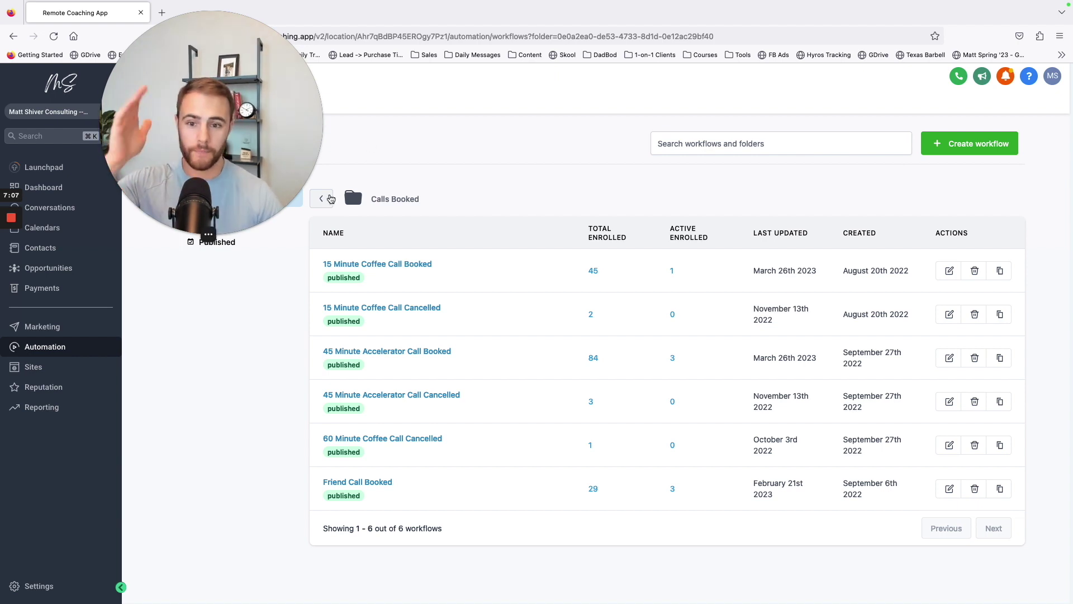
Step: Open the VSL Training workflow in the Lead Magnets folder and scroll through it
click(327, 204)
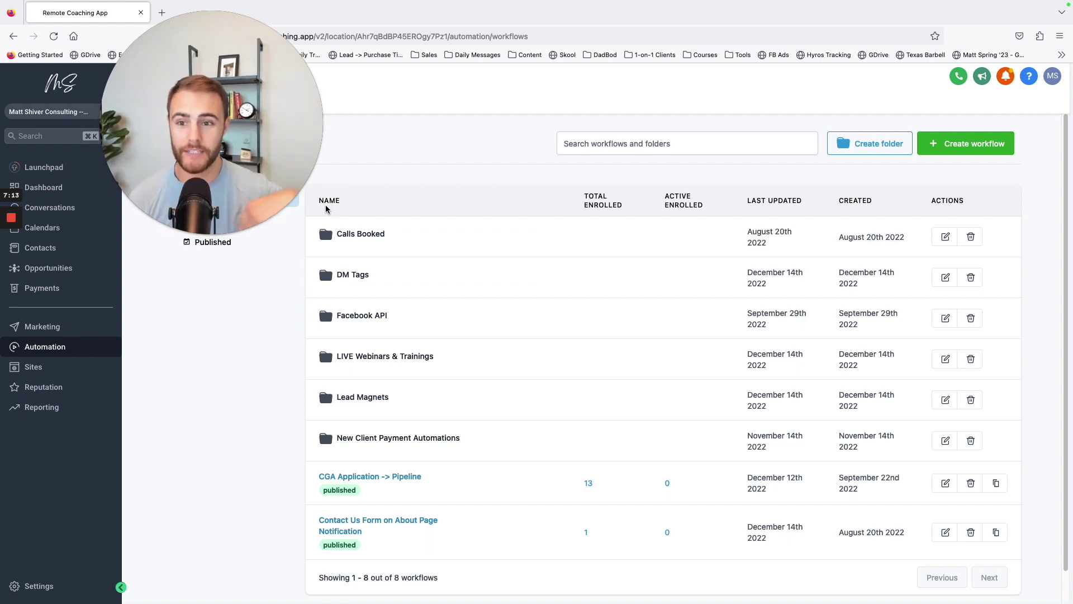
click(373, 401)
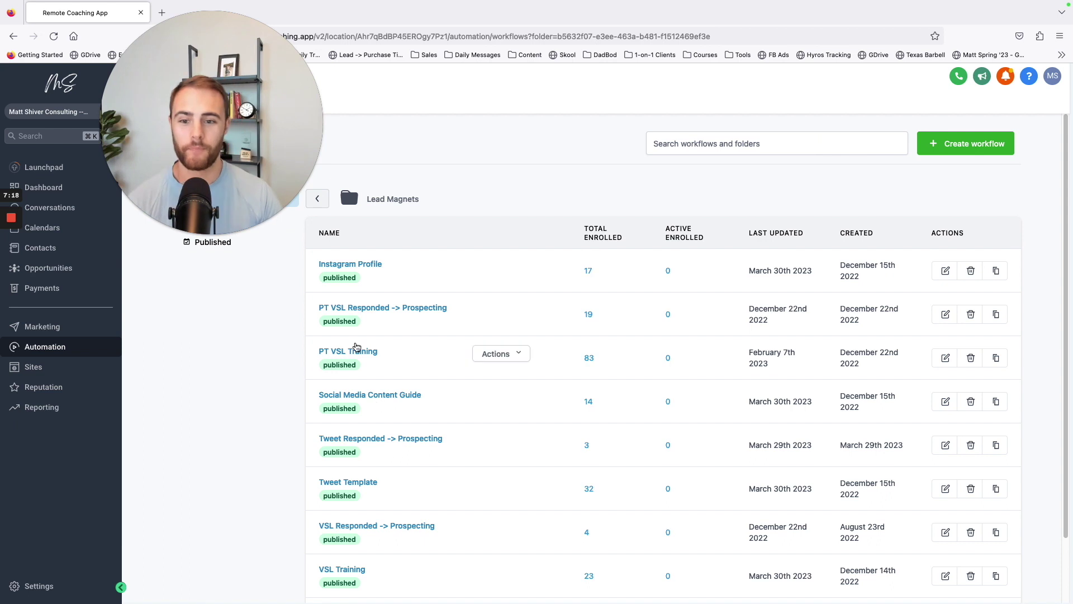
scroll(358, 268, down, 2)
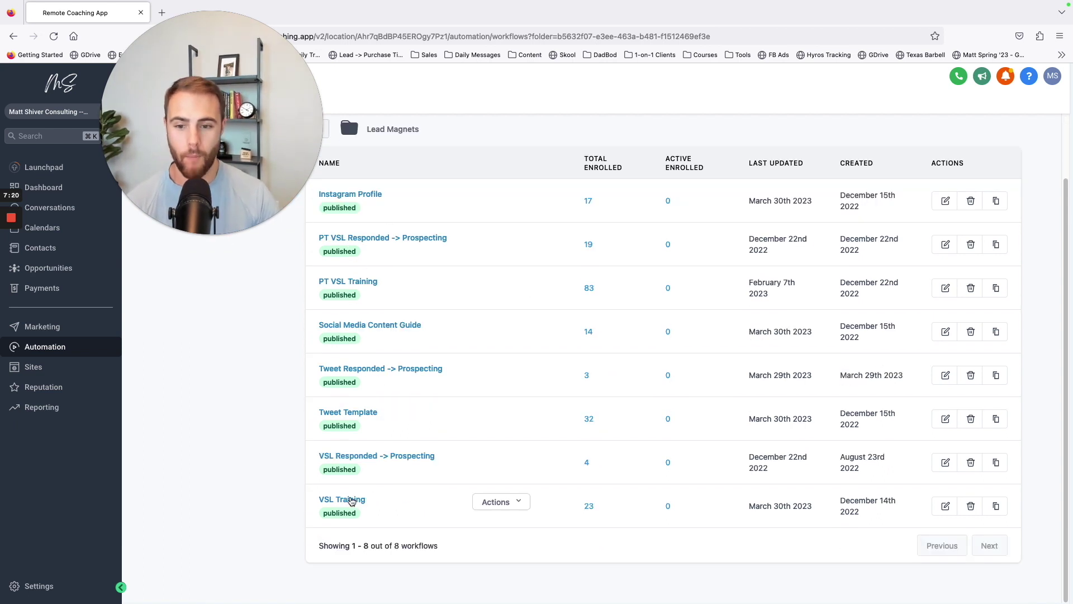
click(352, 501)
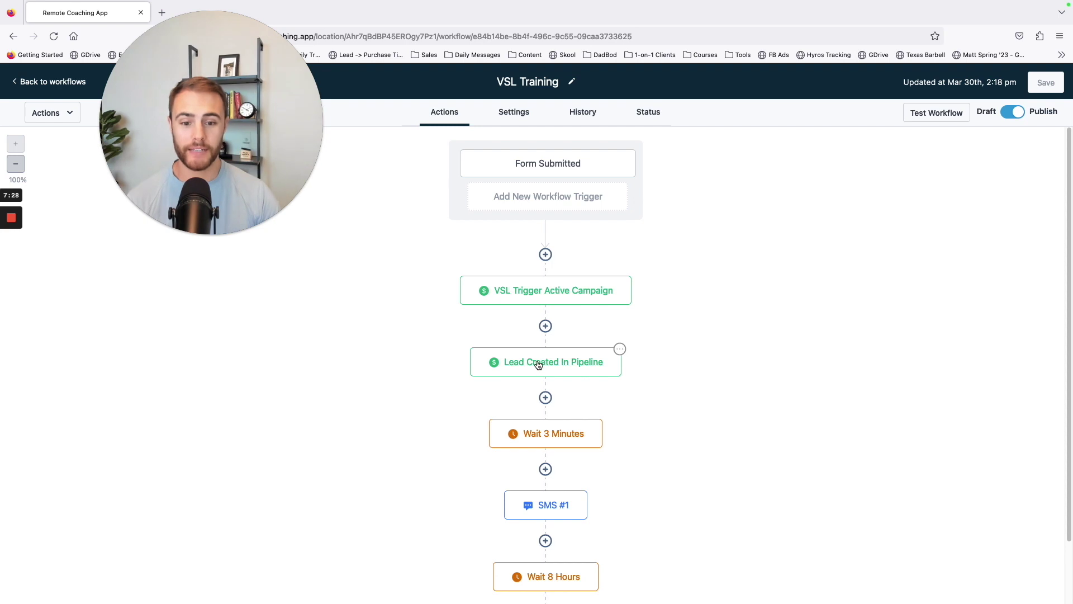
scroll(539, 365, down, 3)
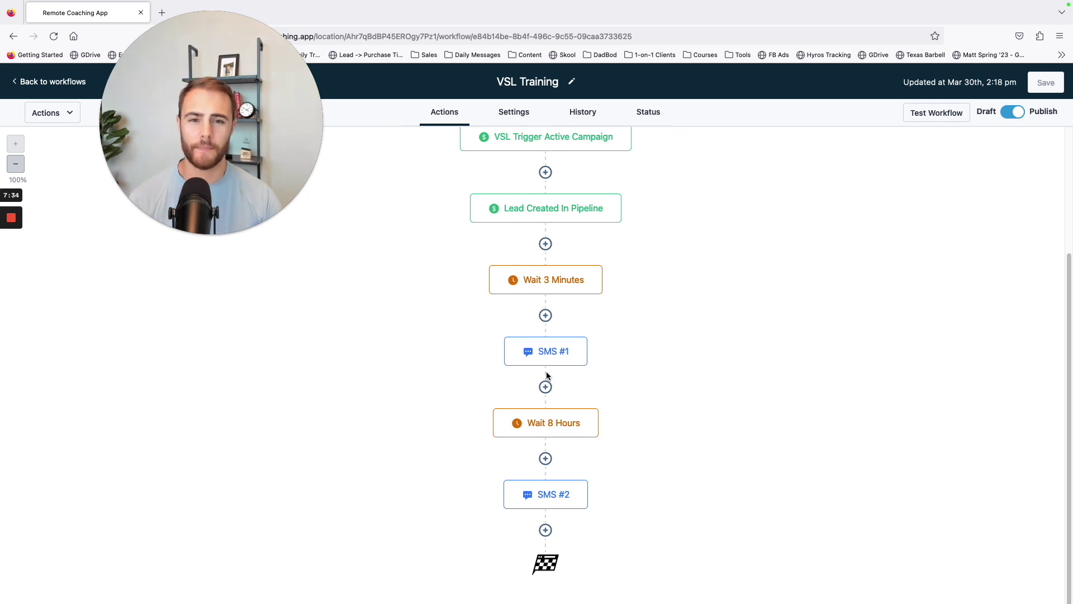
scroll(548, 379, up, 2)
scroll(547, 375, up, 1)
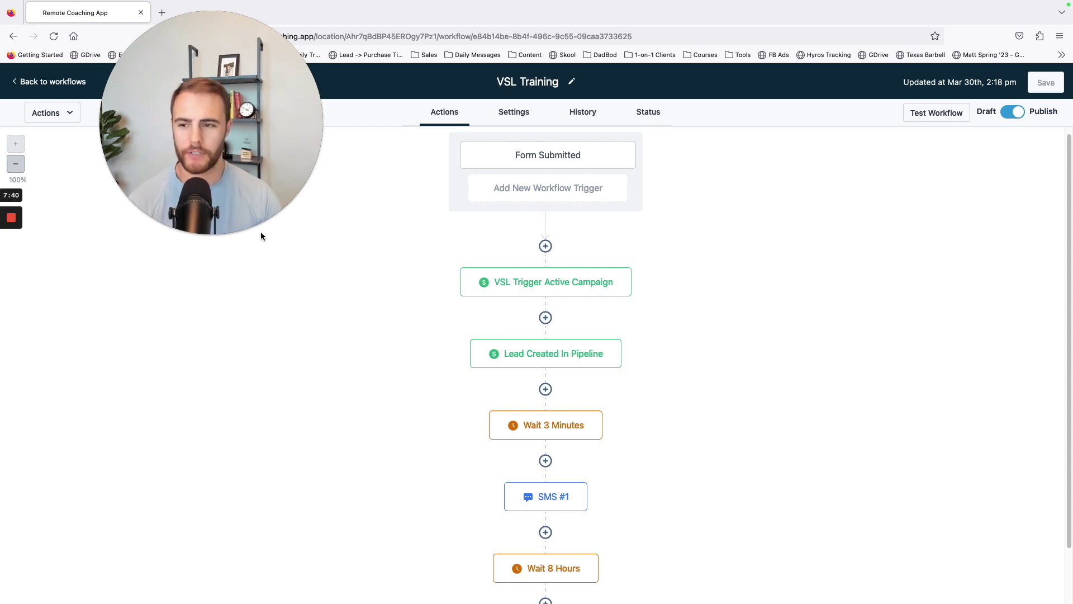
Step: Return to the top-level workflow folders and go to Sites to see the funnels
click(69, 83)
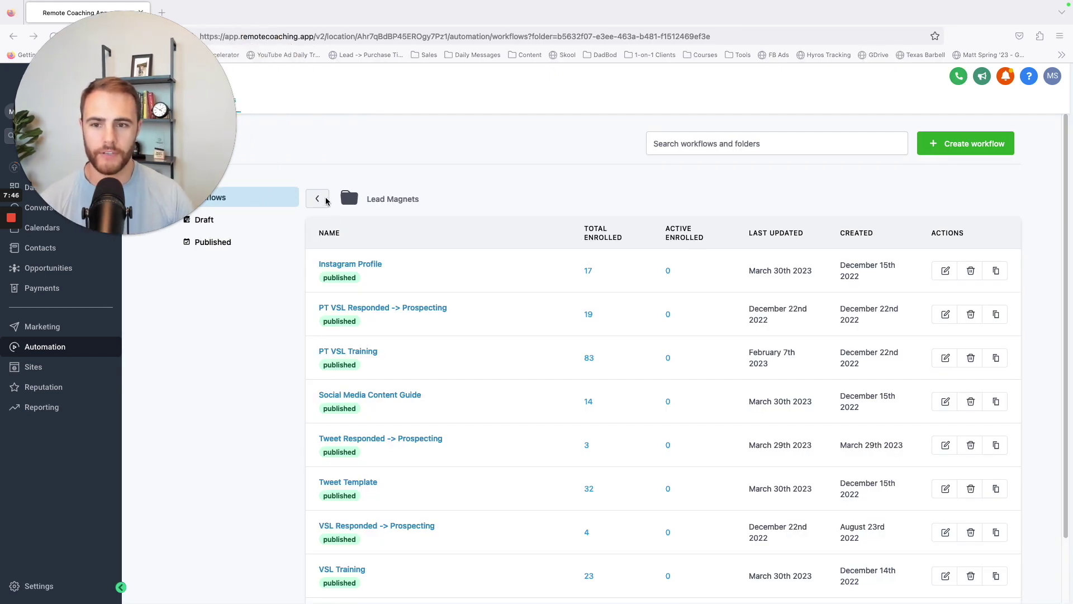
click(318, 199)
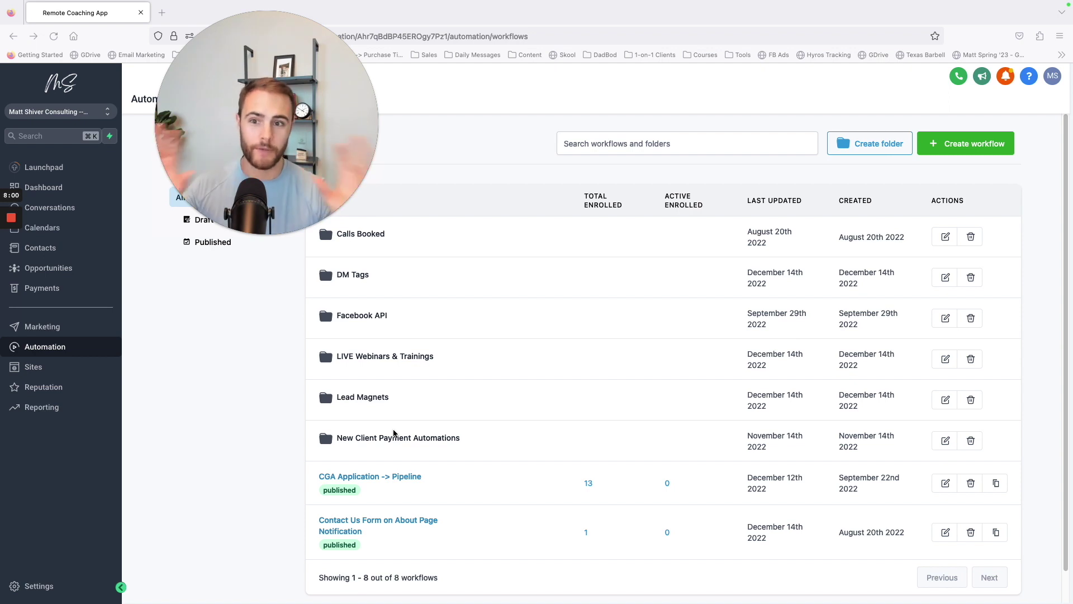
click(46, 373)
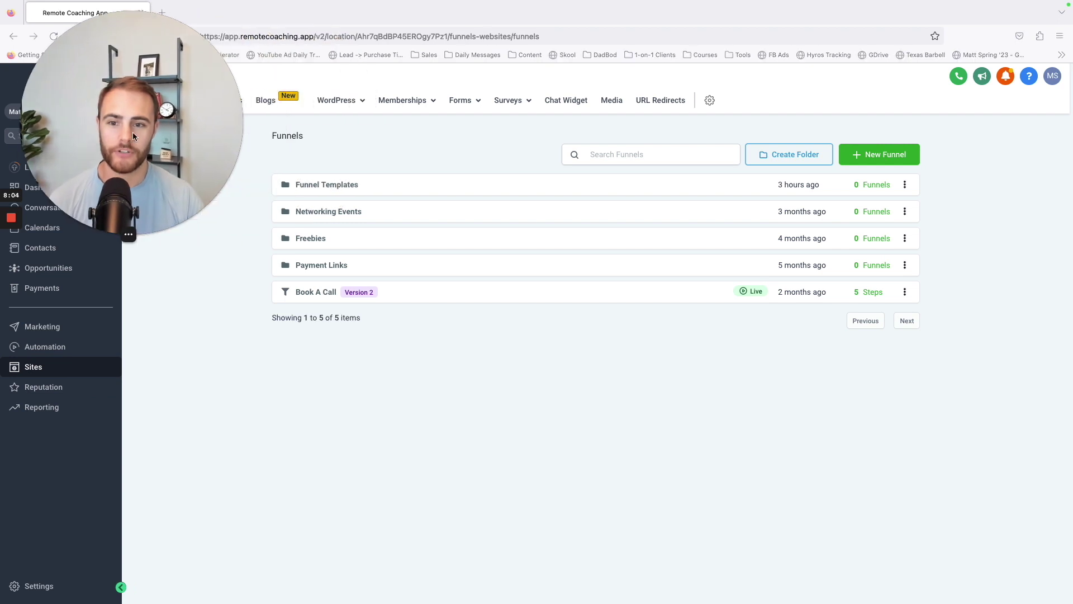
Step: Open the Freebies funnel folder, listing six live funnels such as Coaching Training VSL
drag(120, 126, 104, 277)
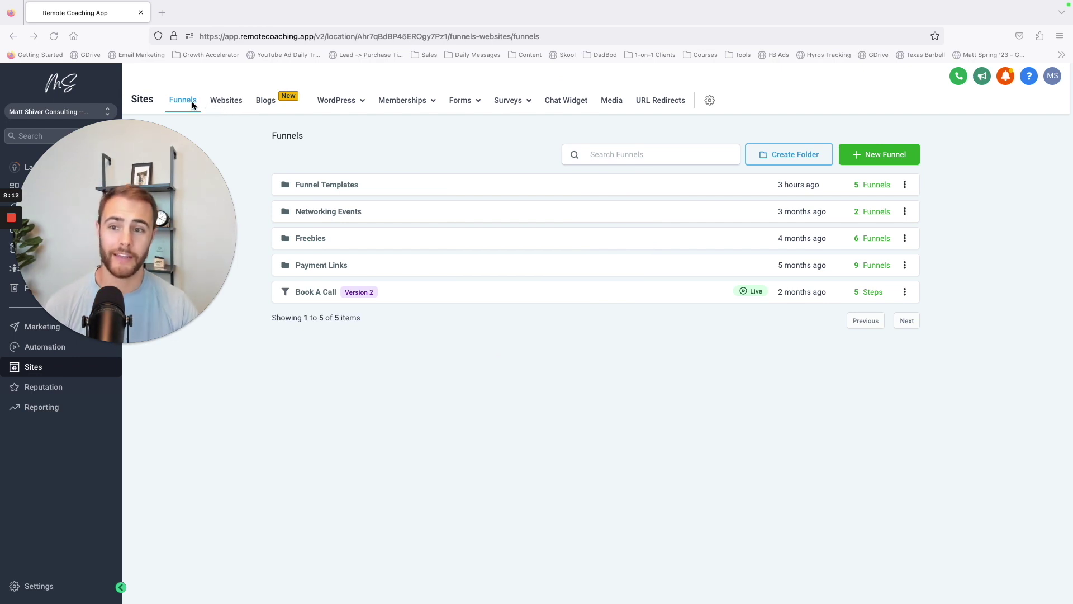
mouse_move(435, 111)
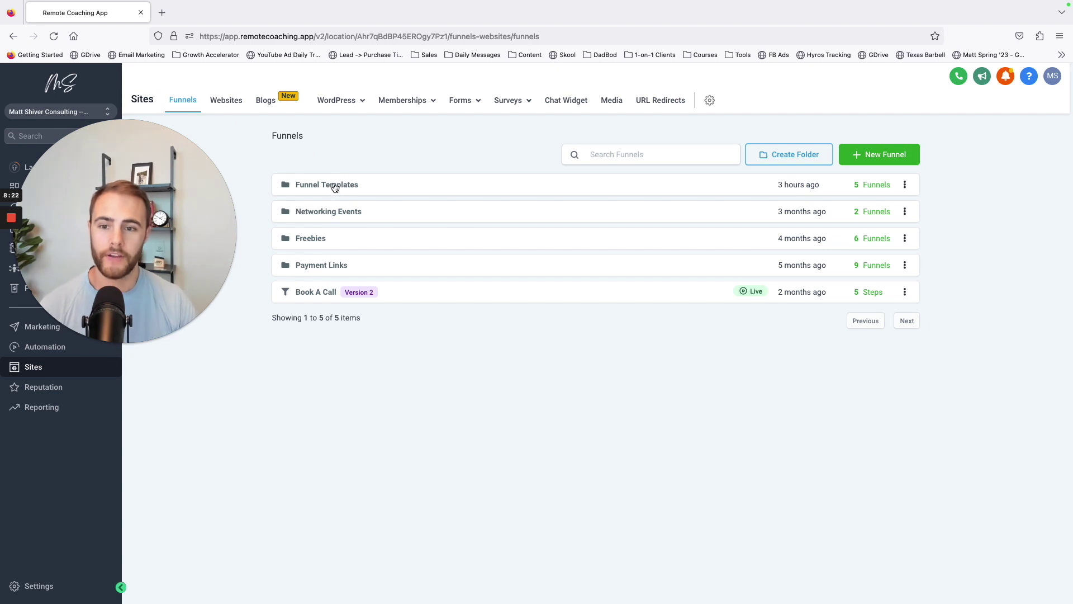
click(430, 263)
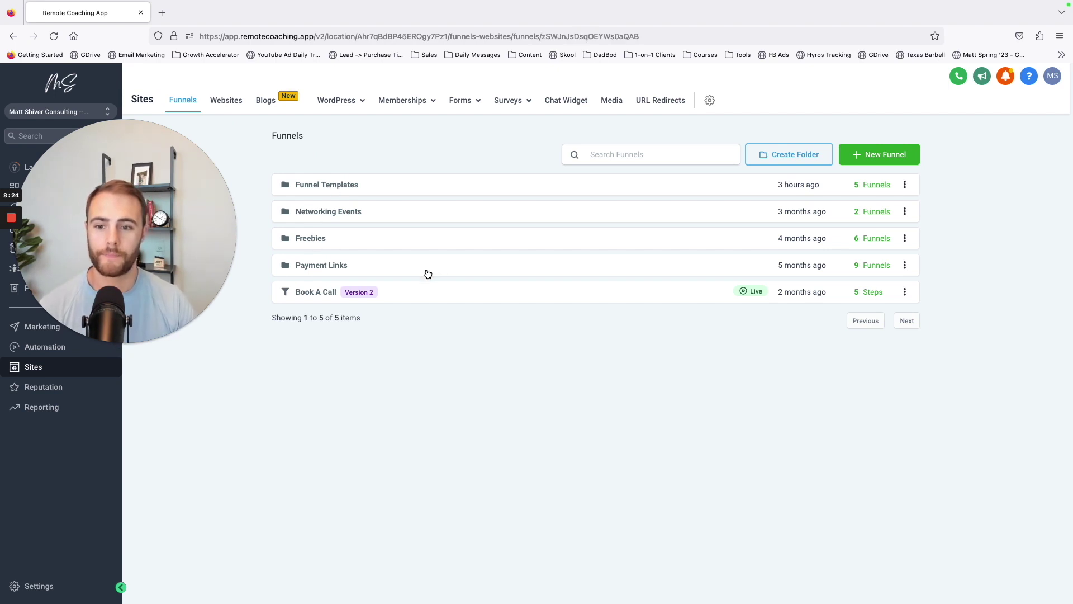
mouse_move(179, 232)
mouse_down()
mouse_move(145, 250)
mouse_move(179, 345)
mouse_move(167, 226)
mouse_up()
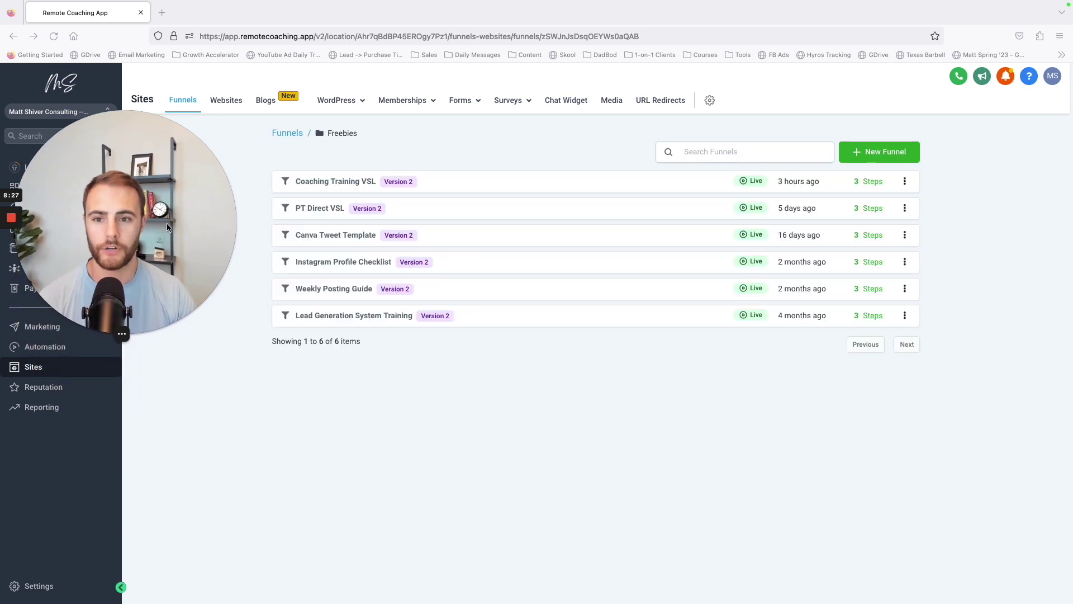
Step: View Coaching Training VSL's two Online Training steps and Book a Connection Call step, then go back
click(333, 181)
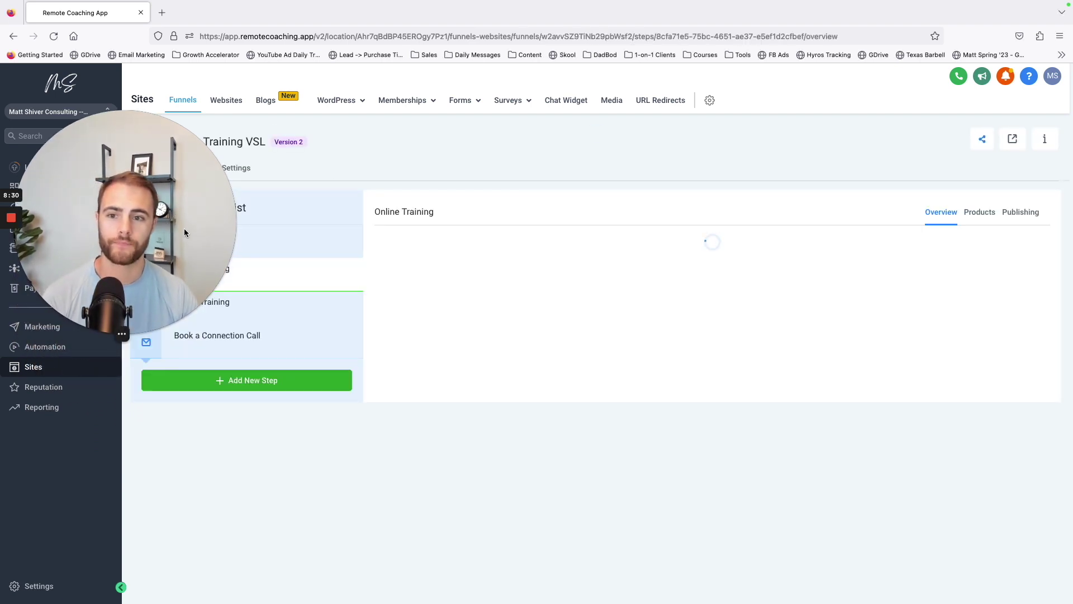
drag(185, 233, 666, 98)
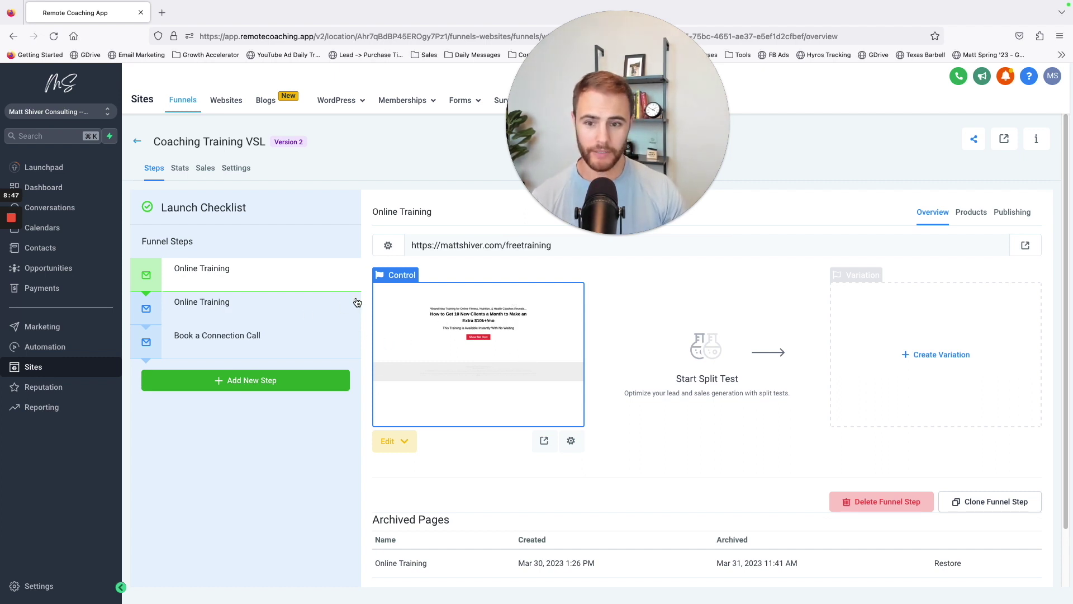
click(263, 305)
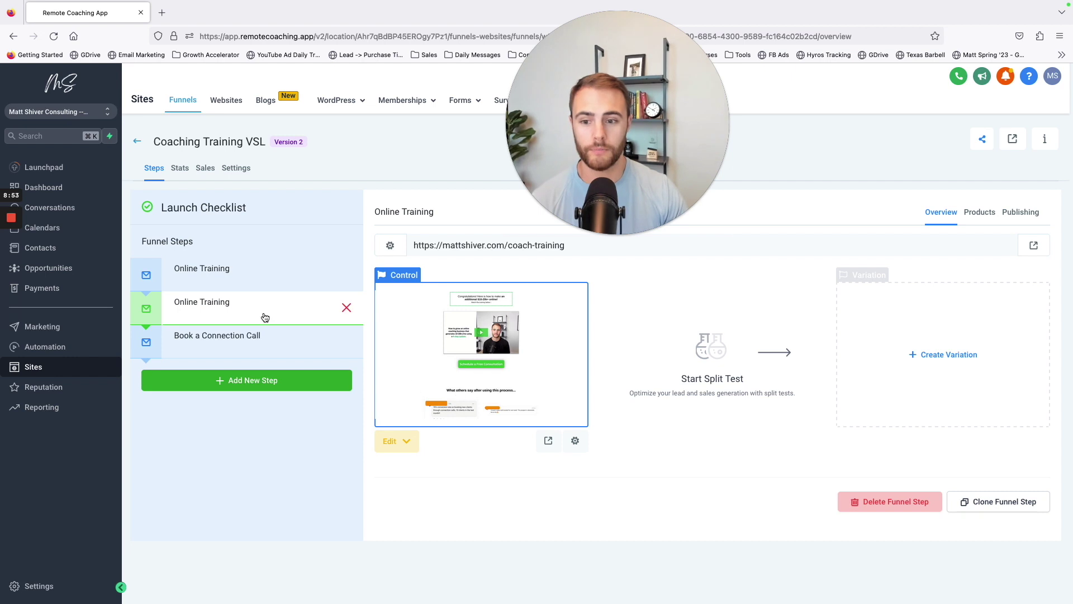
click(268, 339)
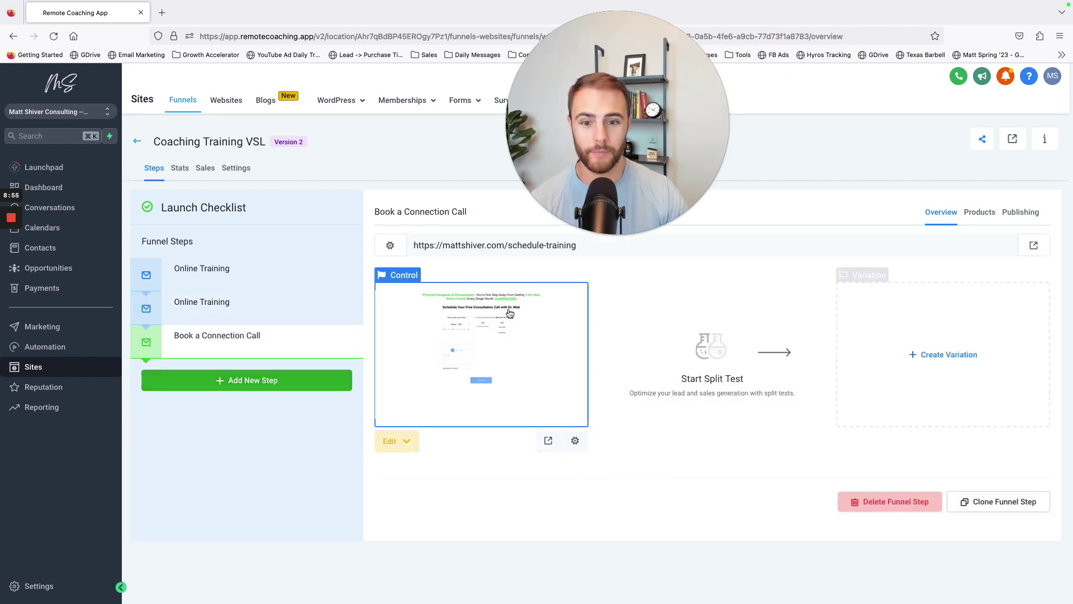
click(226, 275)
click(224, 307)
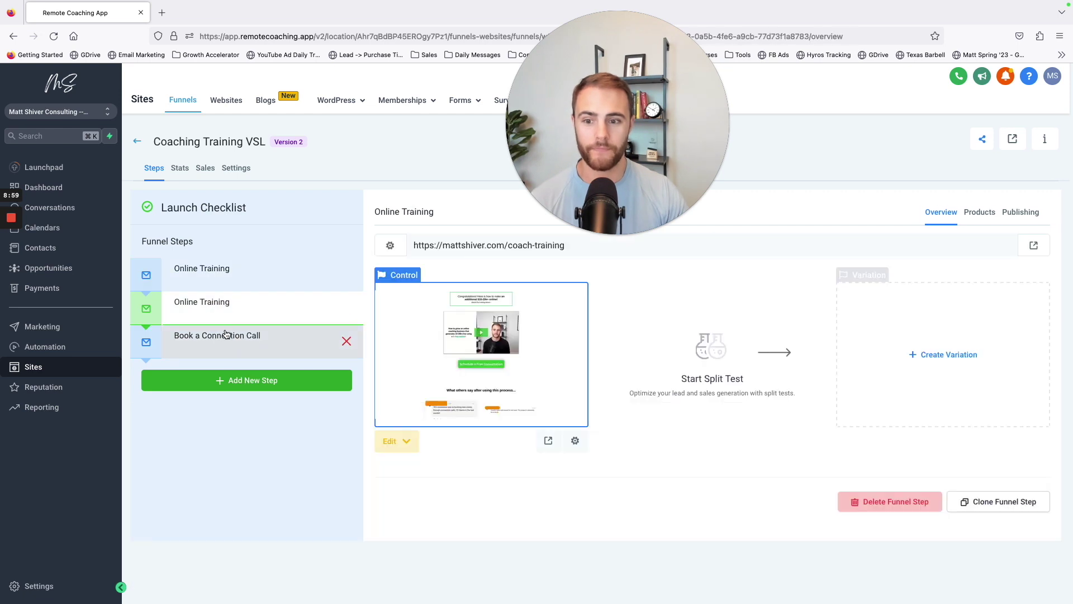
click(227, 334)
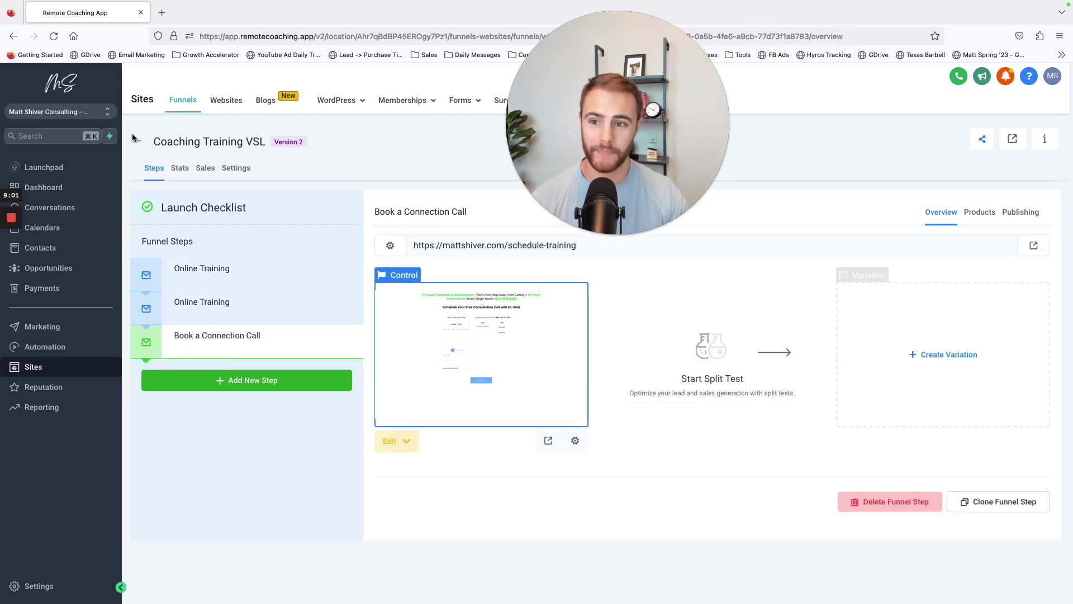
click(151, 159)
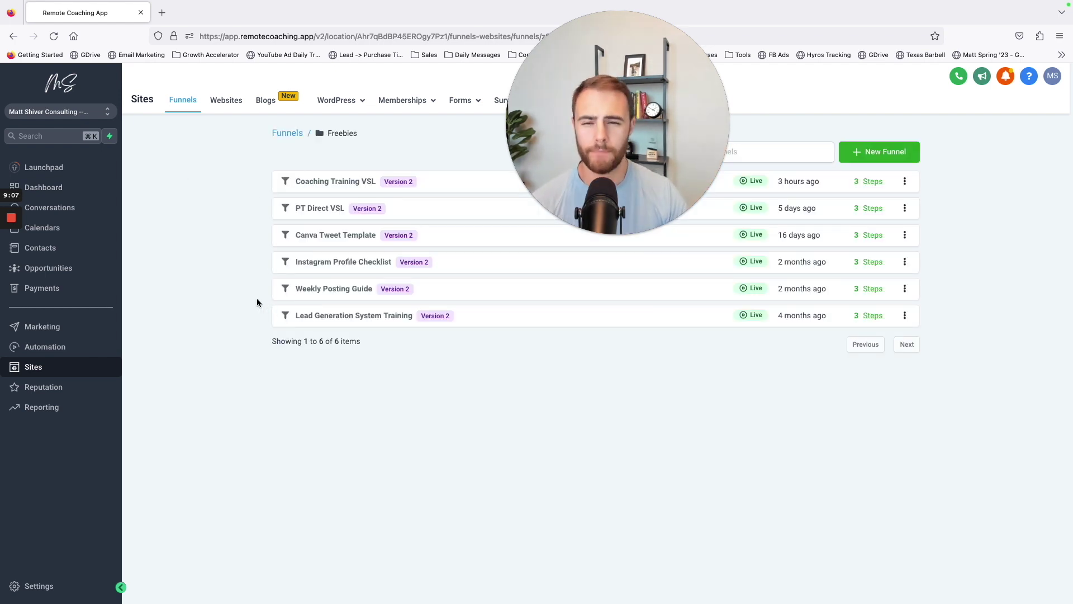
click(893, 159)
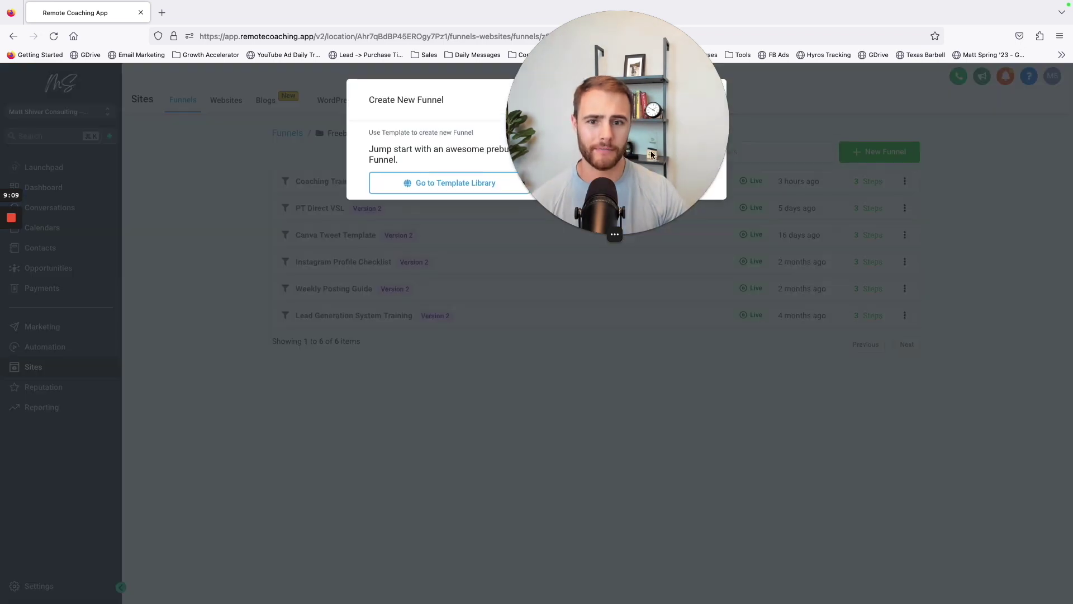
click(452, 187)
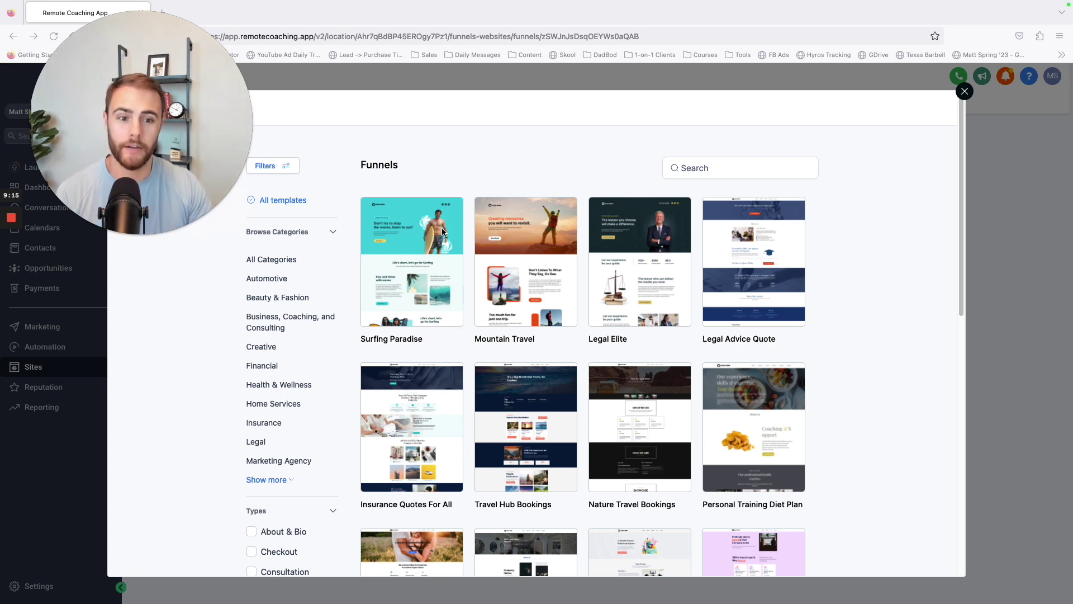
scroll(666, 256, down, 1)
scroll(664, 258, down, 3)
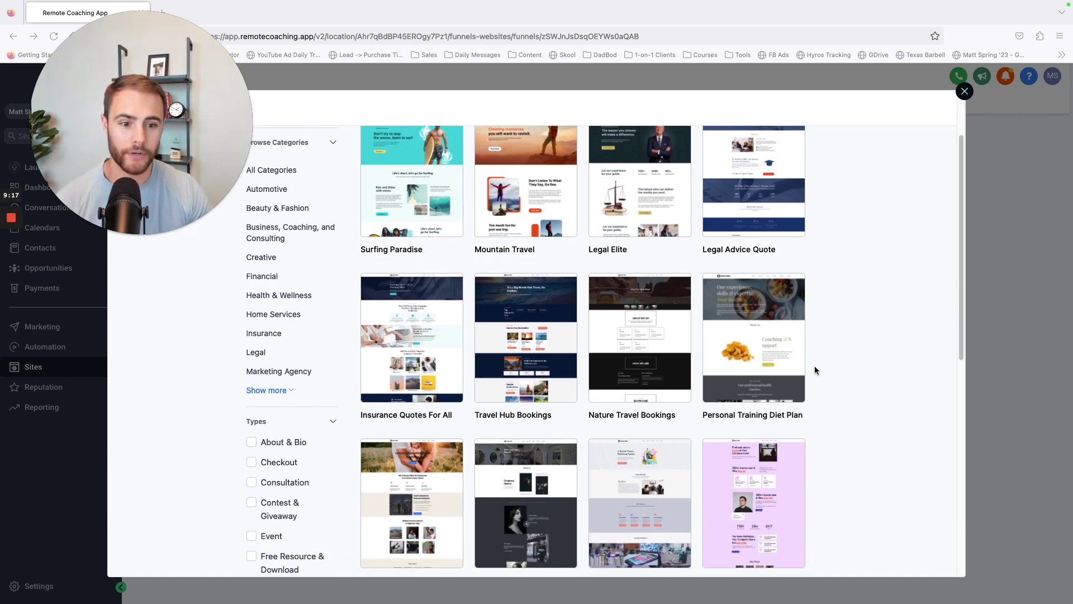
scroll(844, 344, down, 10)
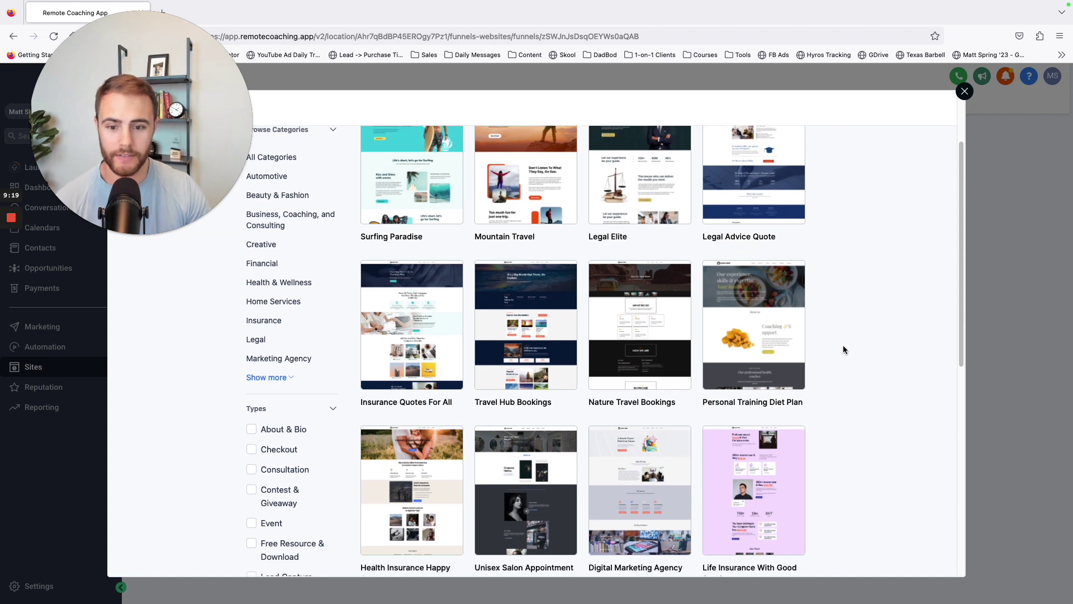
scroll(615, 391, down, 3)
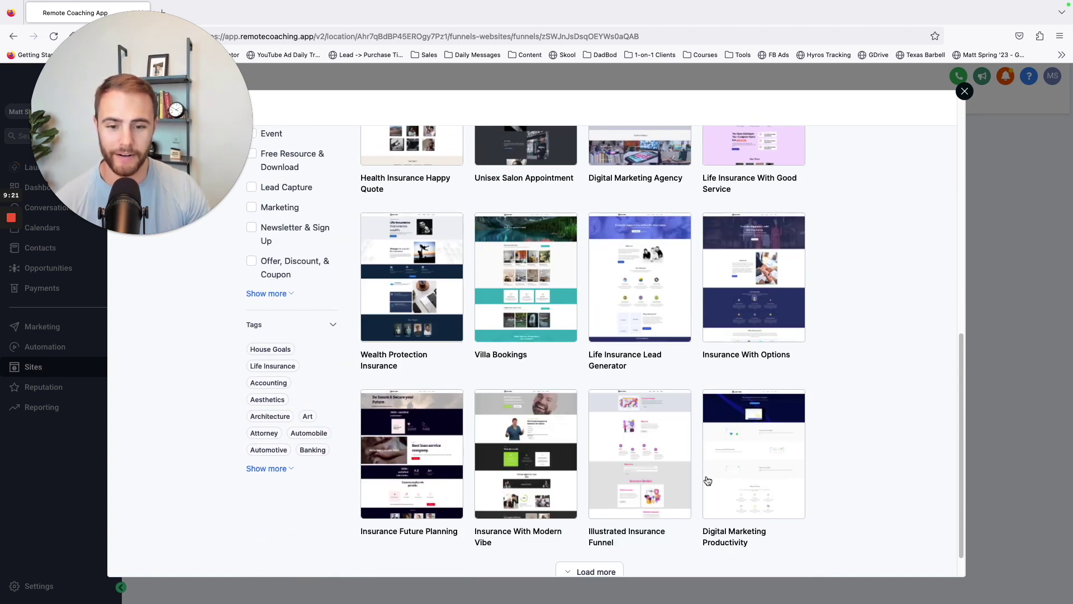
scroll(727, 459, down, 1)
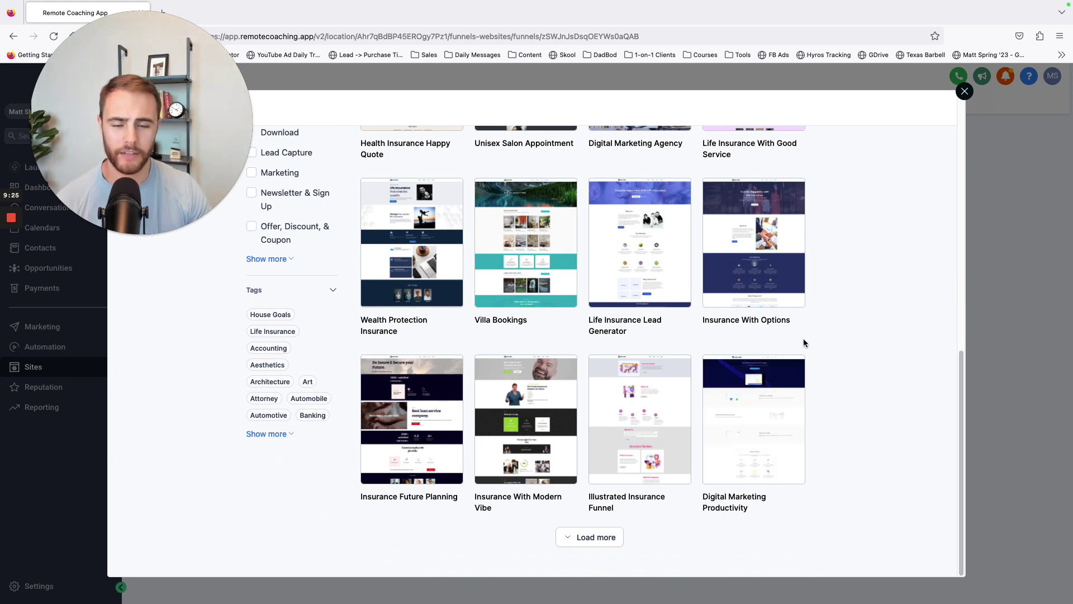
scroll(827, 341, up, 12)
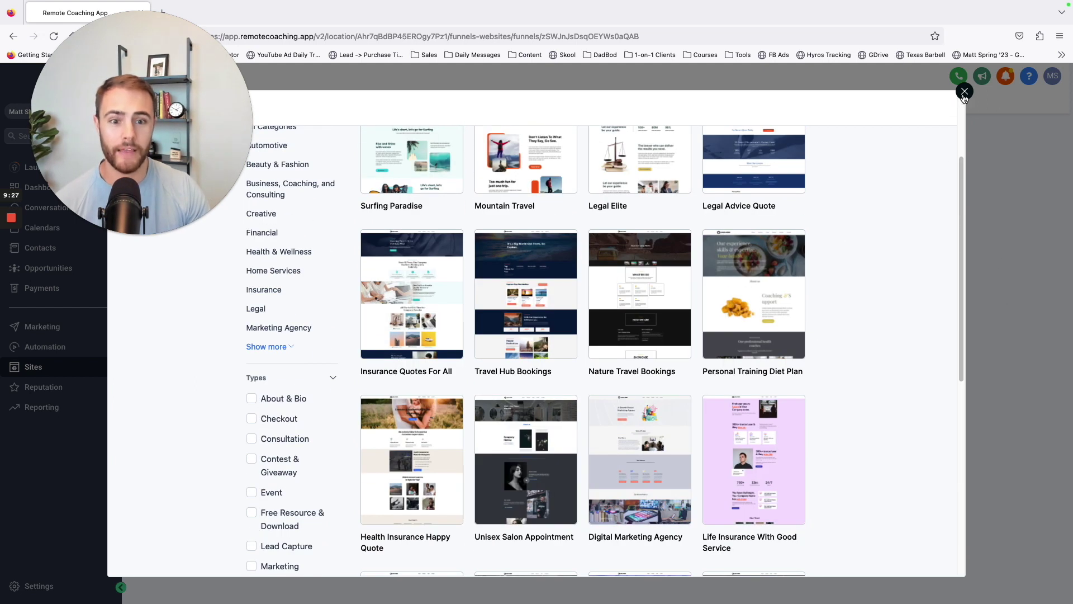
click(965, 92)
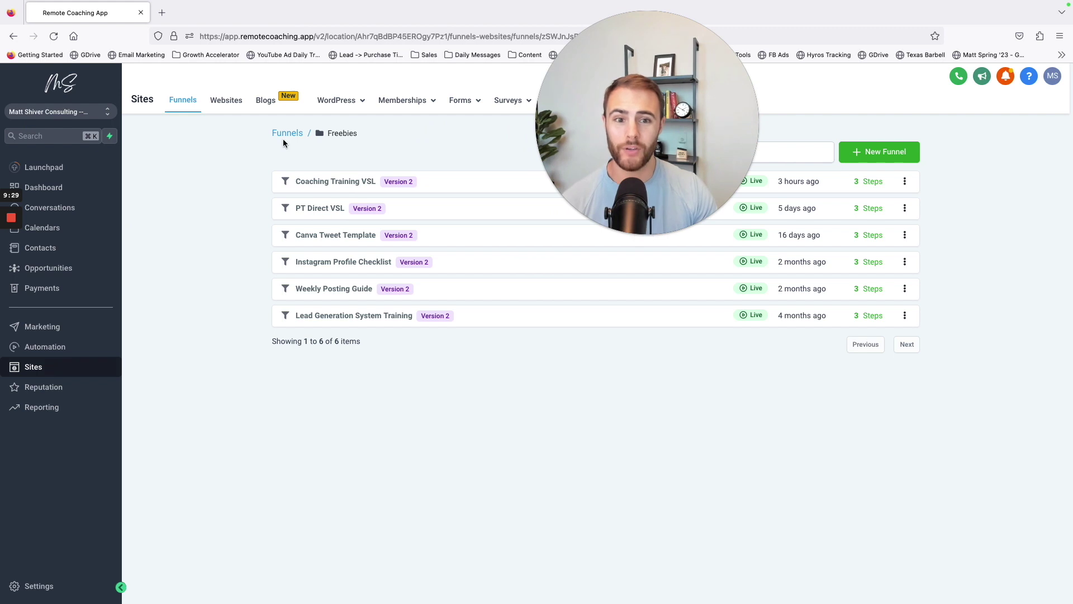
Step: Return to the Funnels list and open the Funnel Templates folder with its five GHL Expert funnels
click(287, 134)
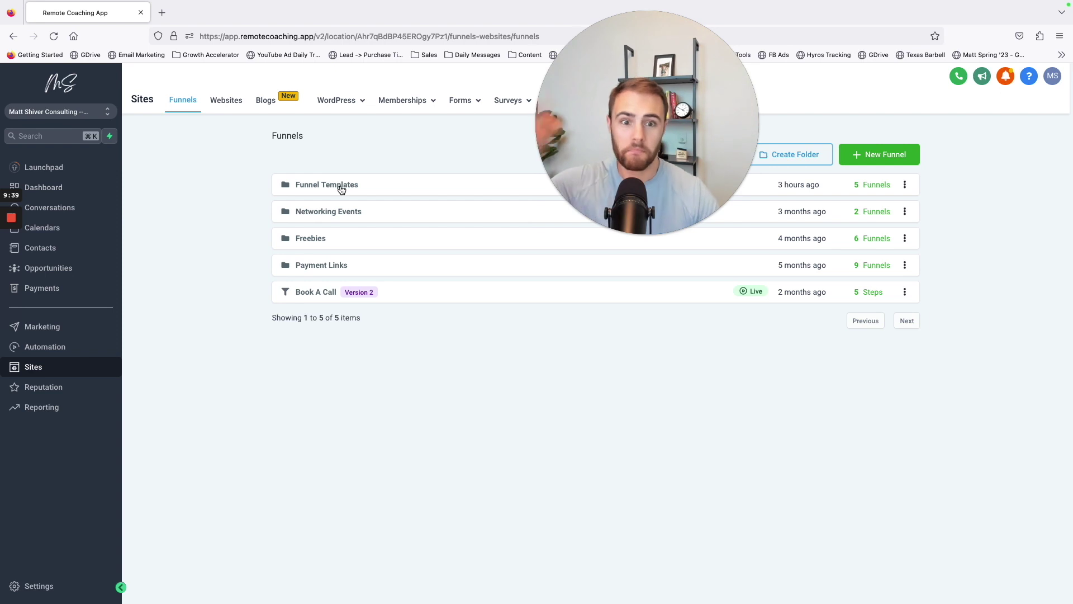
click(325, 187)
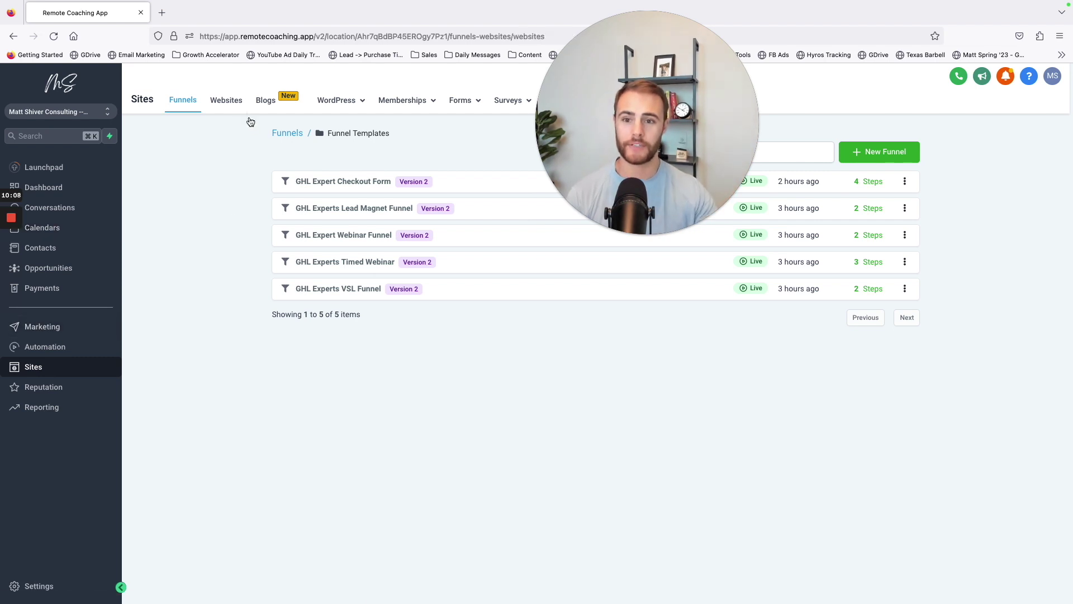
Step: Show the Websites list, with its one live site of 6 pages
click(349, 183)
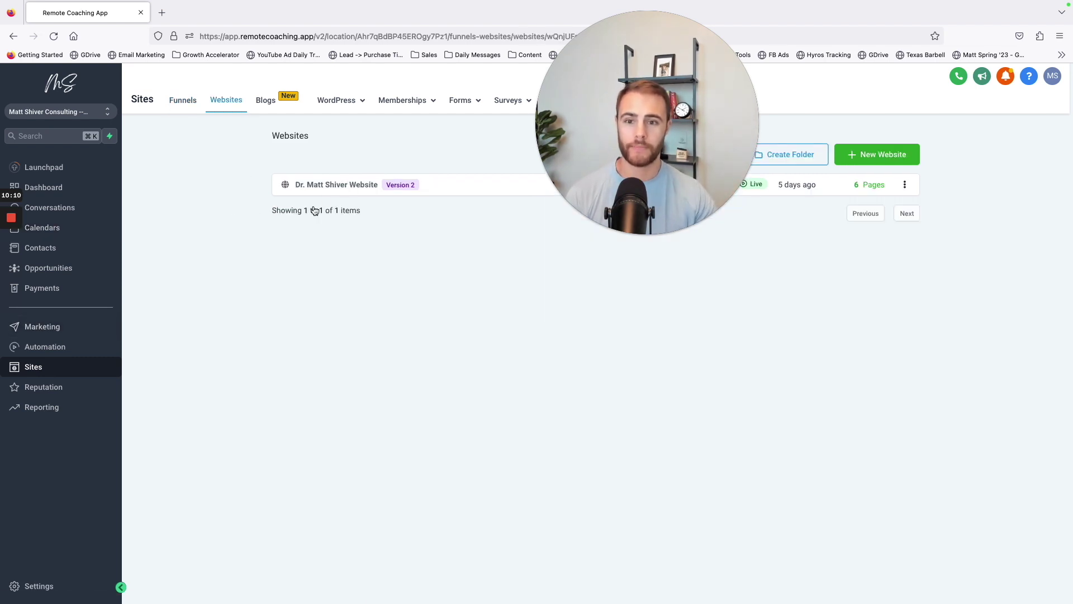